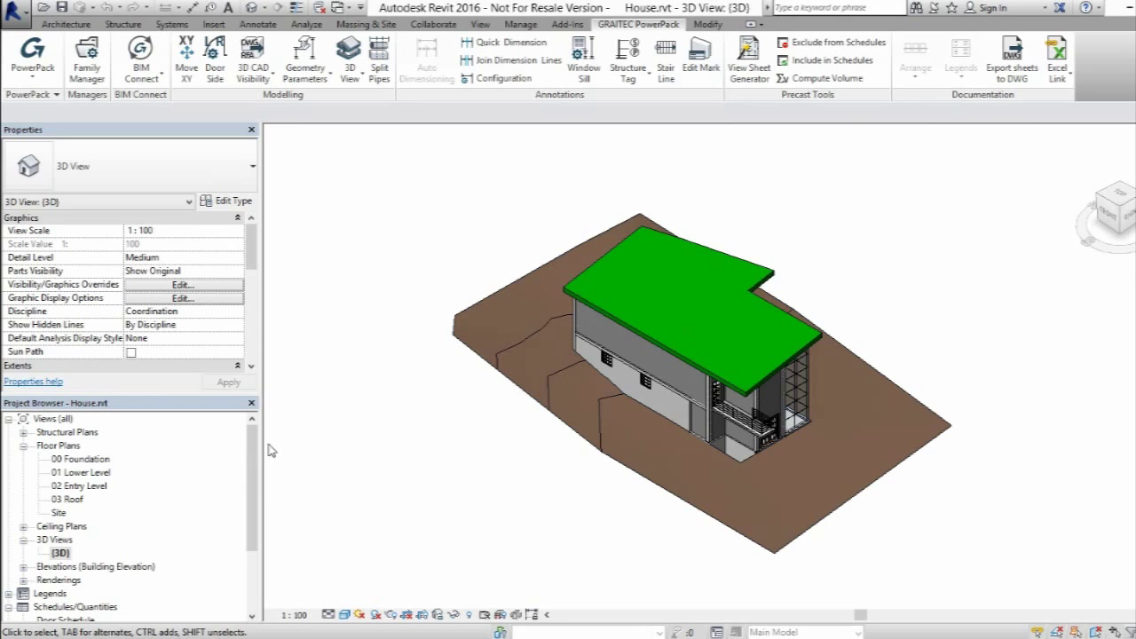
# - Review the existing marks in the Wall Schedule, then switch to the 01 Lower Level floor plan
pyautogui.scroll(-3, 87, 528)
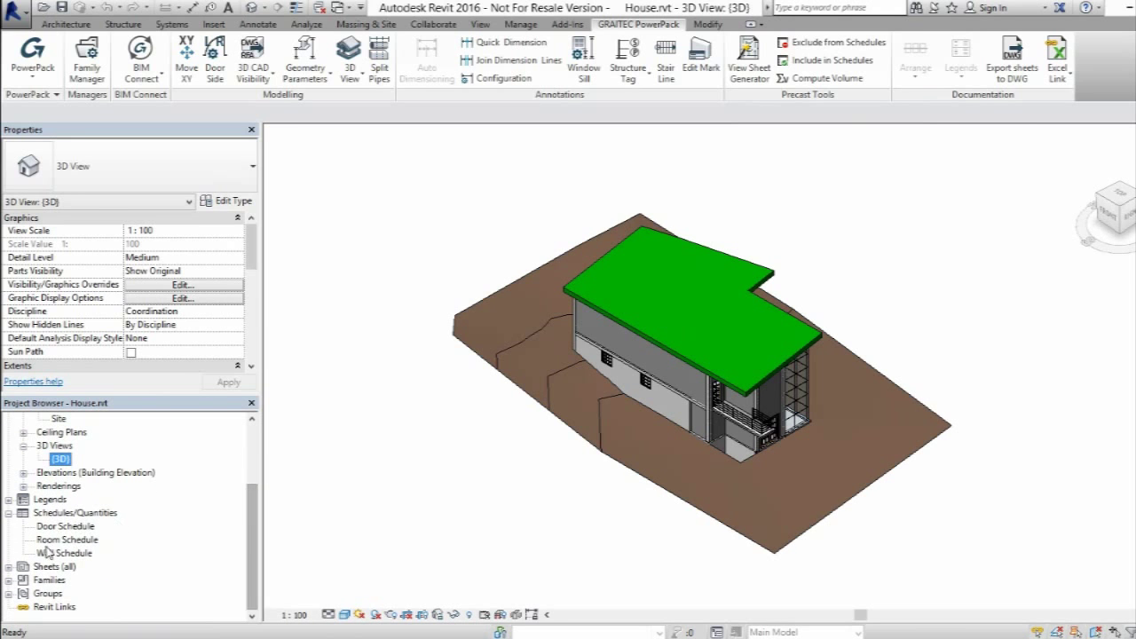
pyautogui.doubleClick(53, 552)
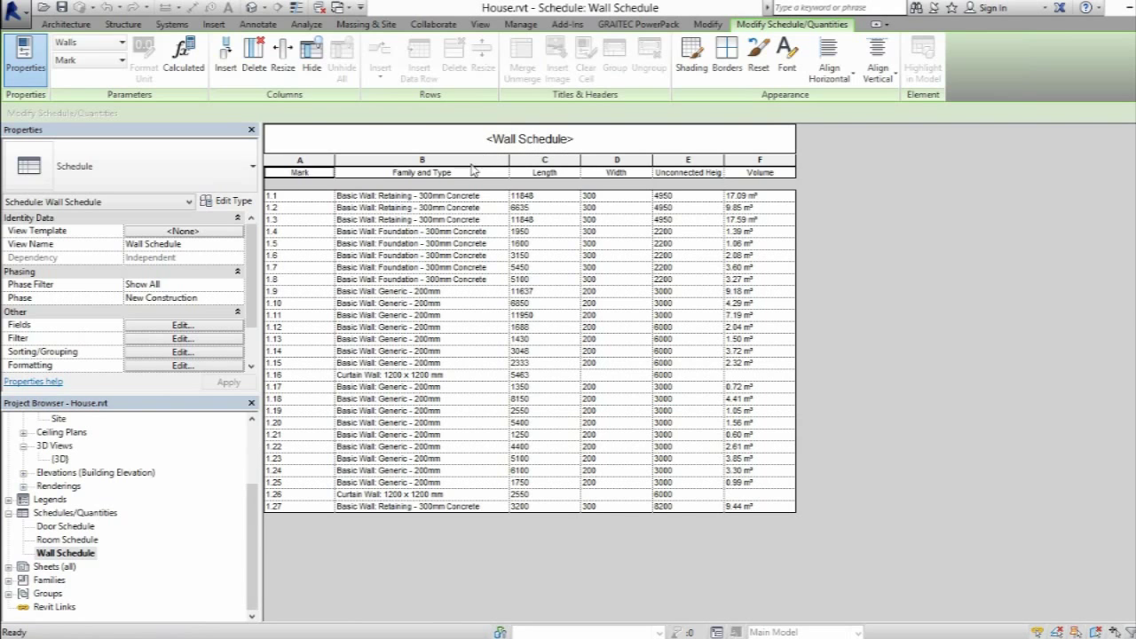
pyautogui.moveTo(252, 497); pyautogui.dragTo(252, 430)
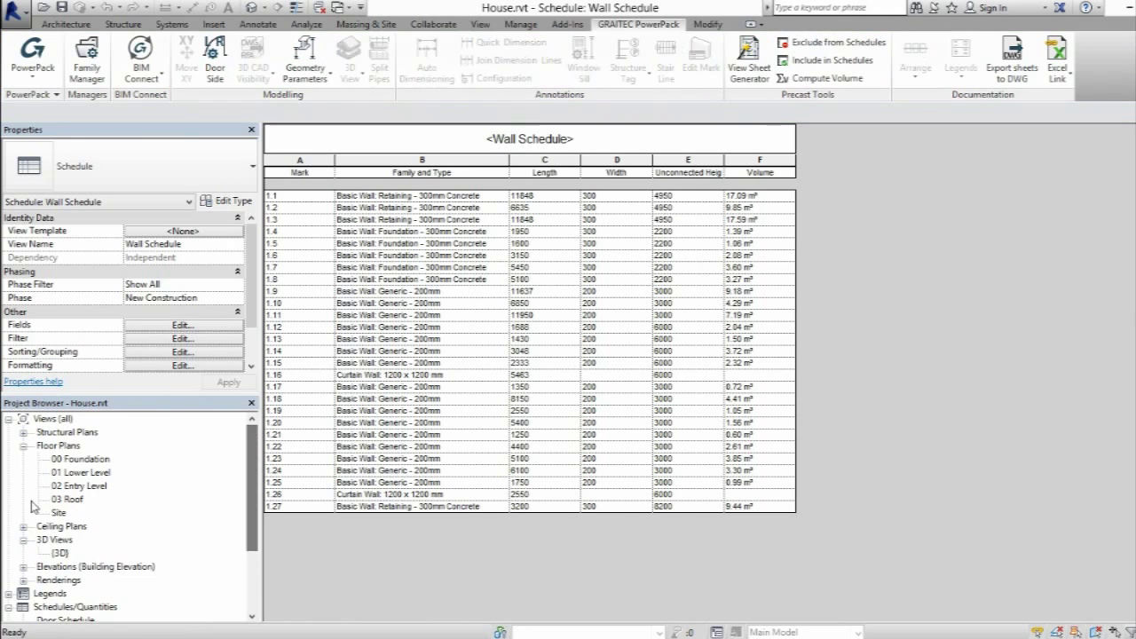
pyautogui.doubleClick(76, 472)
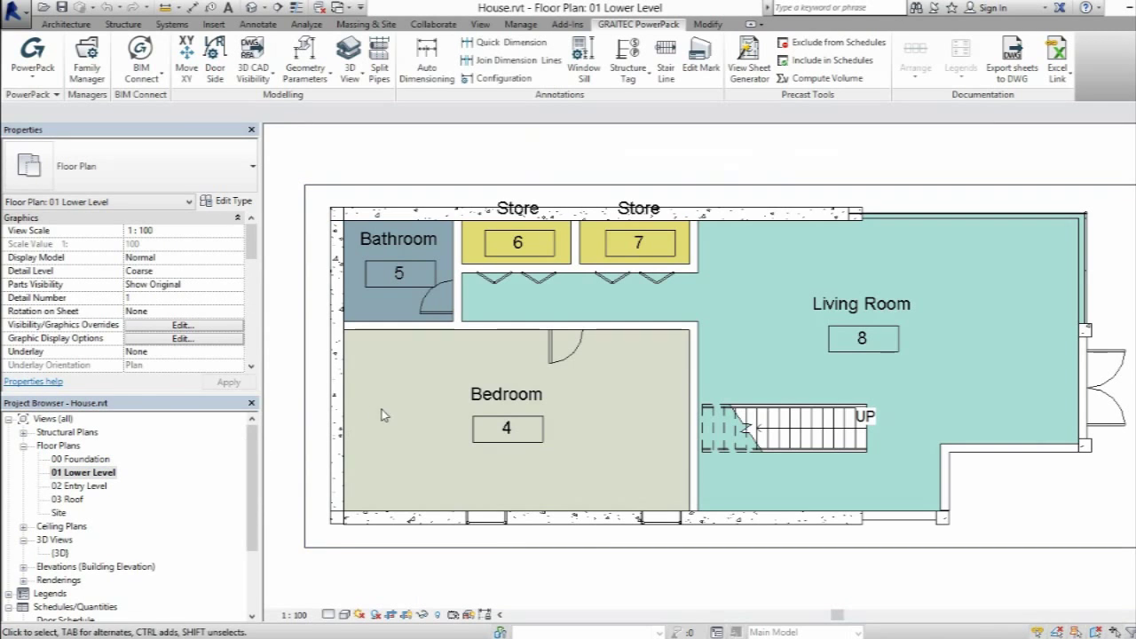
# - Select the chain of four connected lower-level retaining walls
pyautogui.click(335, 408)
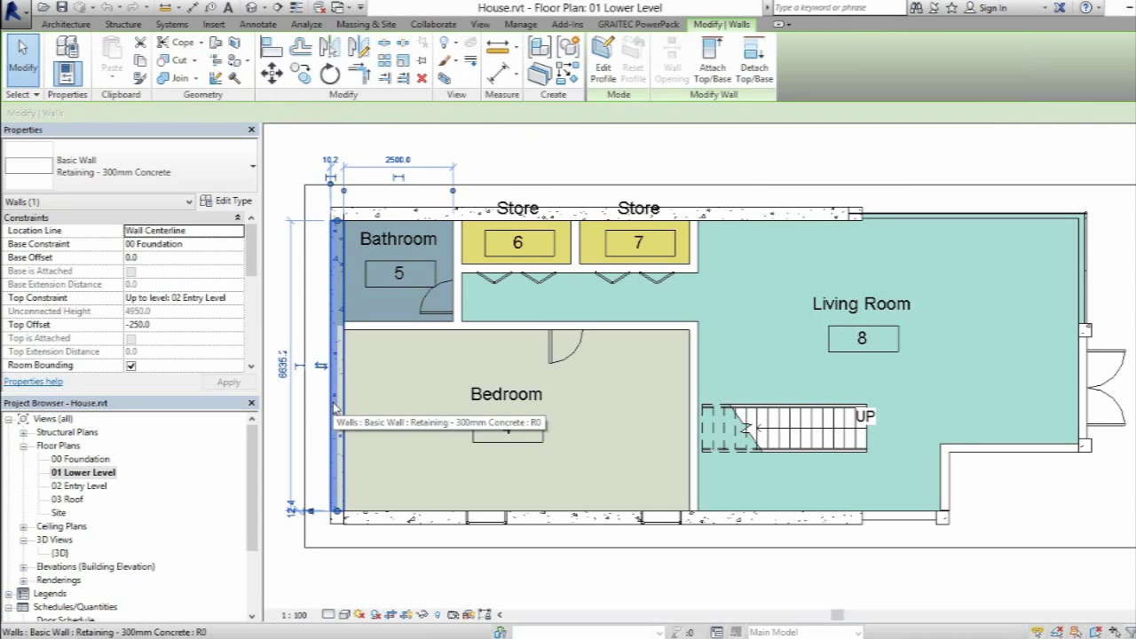
pyautogui.press('Tab')
pyautogui.click(335, 408)
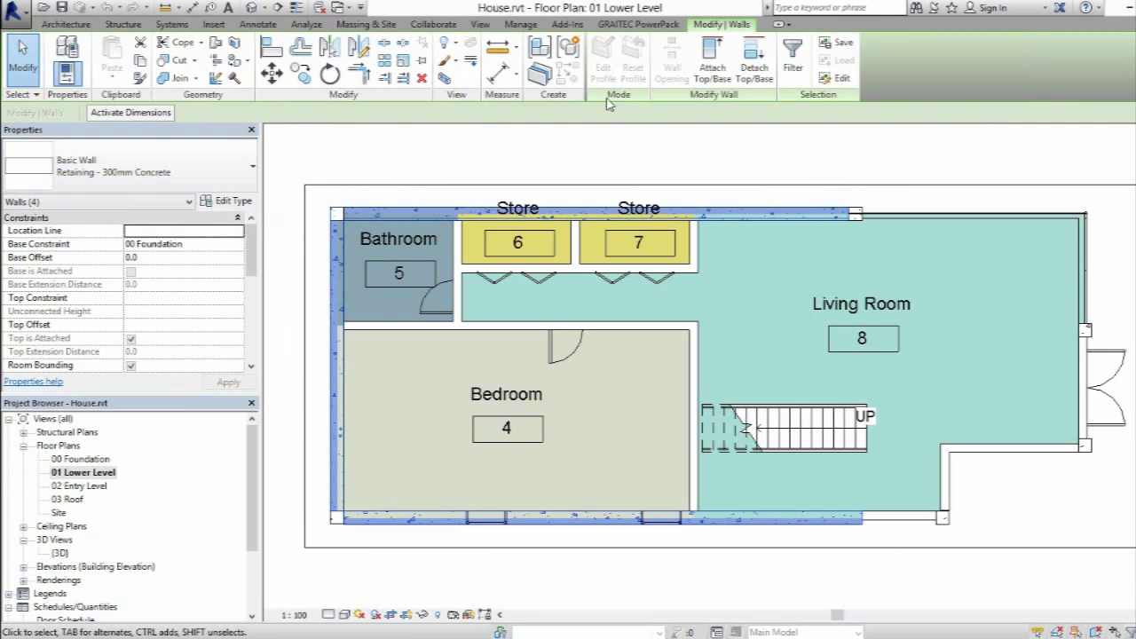
# - Renumber them with PowerPack Edit Mark output formula 2.%E, confirming for all four walls
pyautogui.click(638, 24)
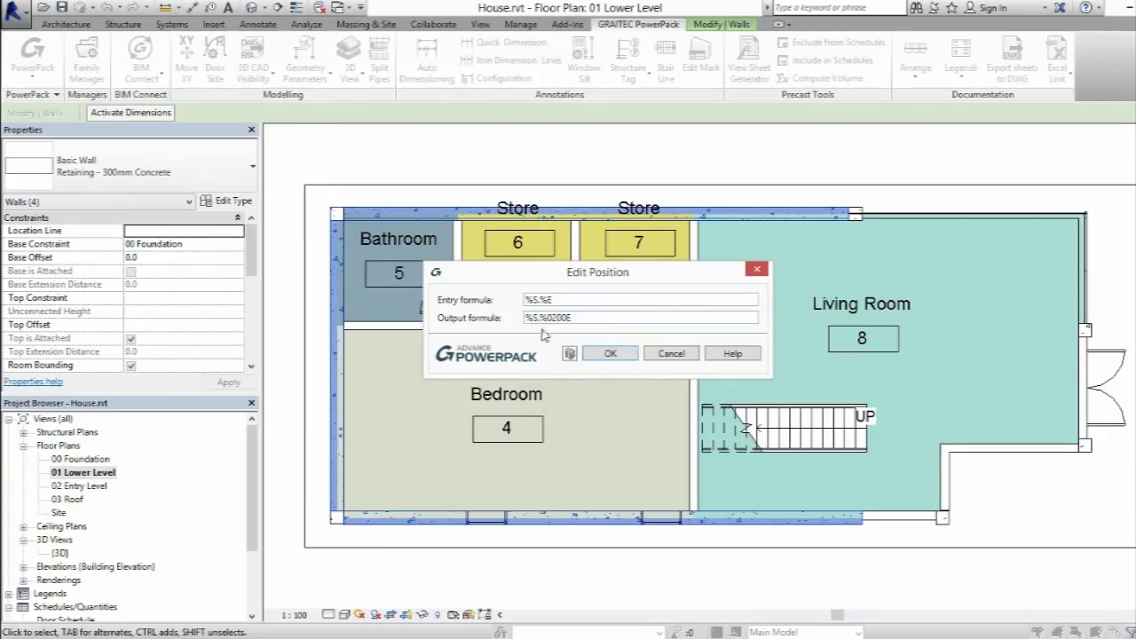
pyautogui.moveTo(536, 318); pyautogui.dragTo(502, 323)
pyautogui.write('2')
pyautogui.write('.')
pyautogui.moveTo(539, 318); pyautogui.dragTo(561, 323)
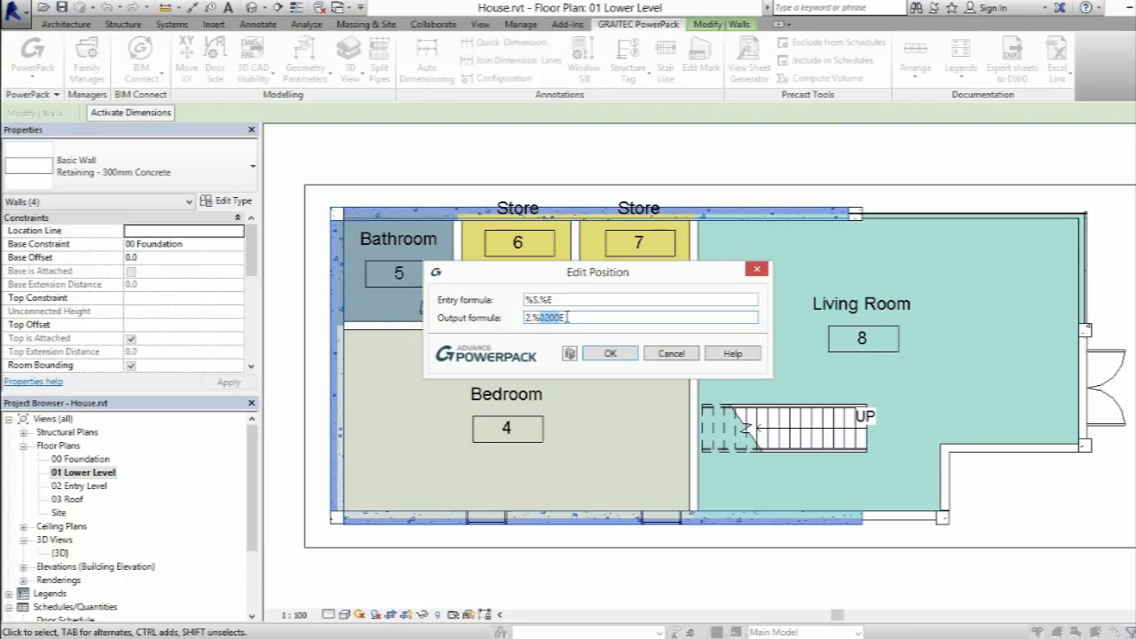
pyautogui.press('Delete')
pyautogui.click(609, 352)
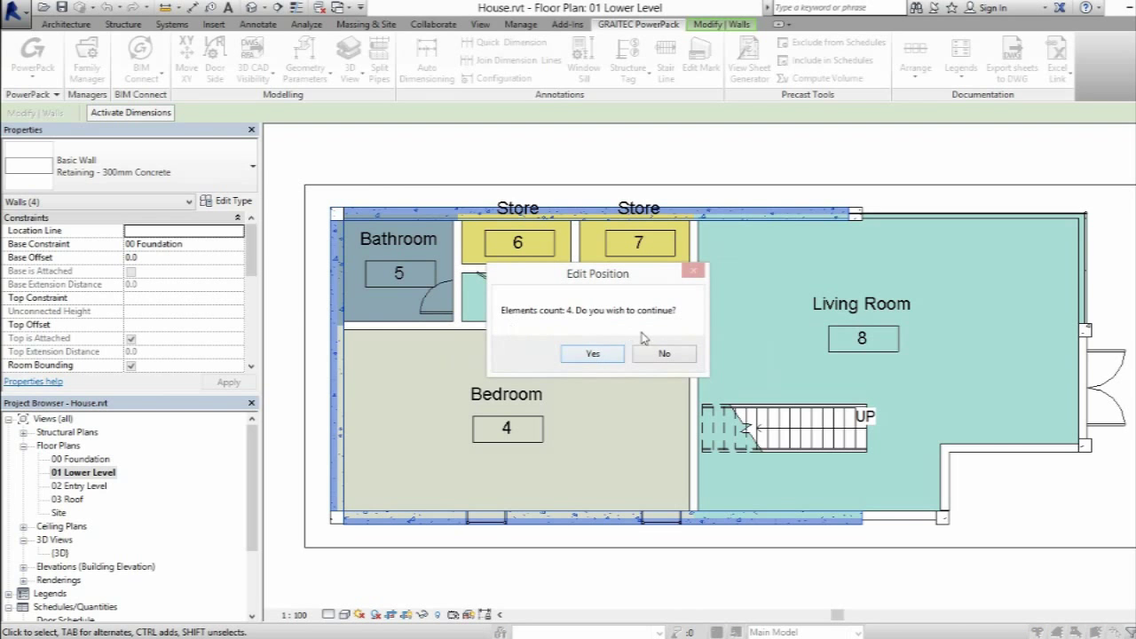
pyautogui.click(593, 354)
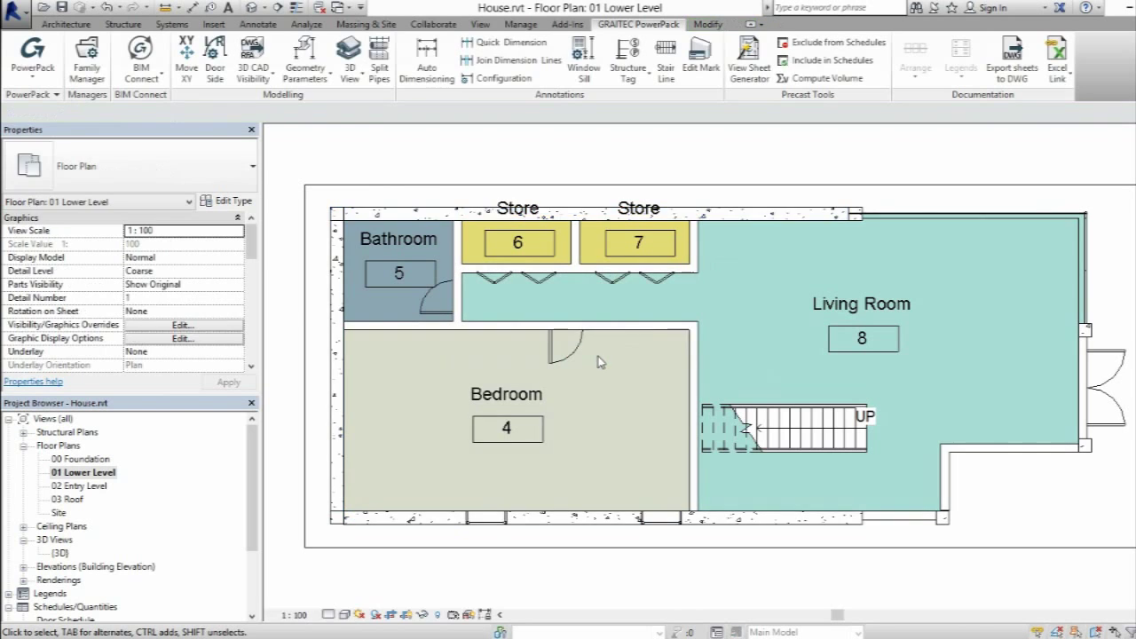
# - Verify marks 2.1, 2.2, 2.3 and 2.27 in Properties and the Wall Schedule, then open the 3D view
pyautogui.click(334, 389)
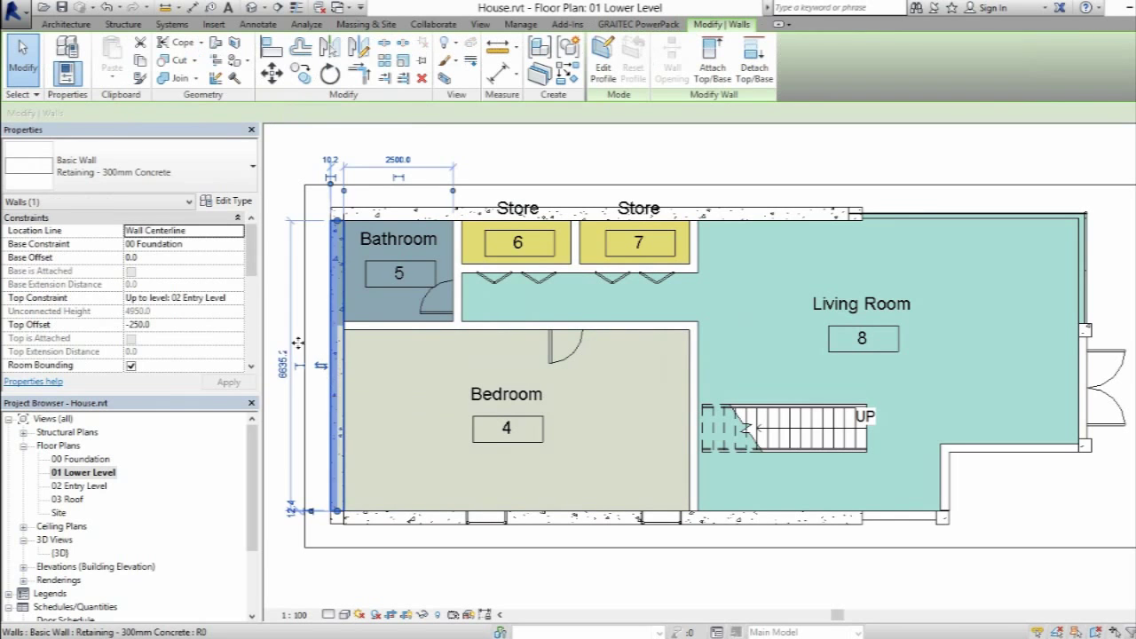
pyautogui.moveTo(253, 253); pyautogui.dragTo(254, 312)
pyautogui.scroll(-1, 124, 350)
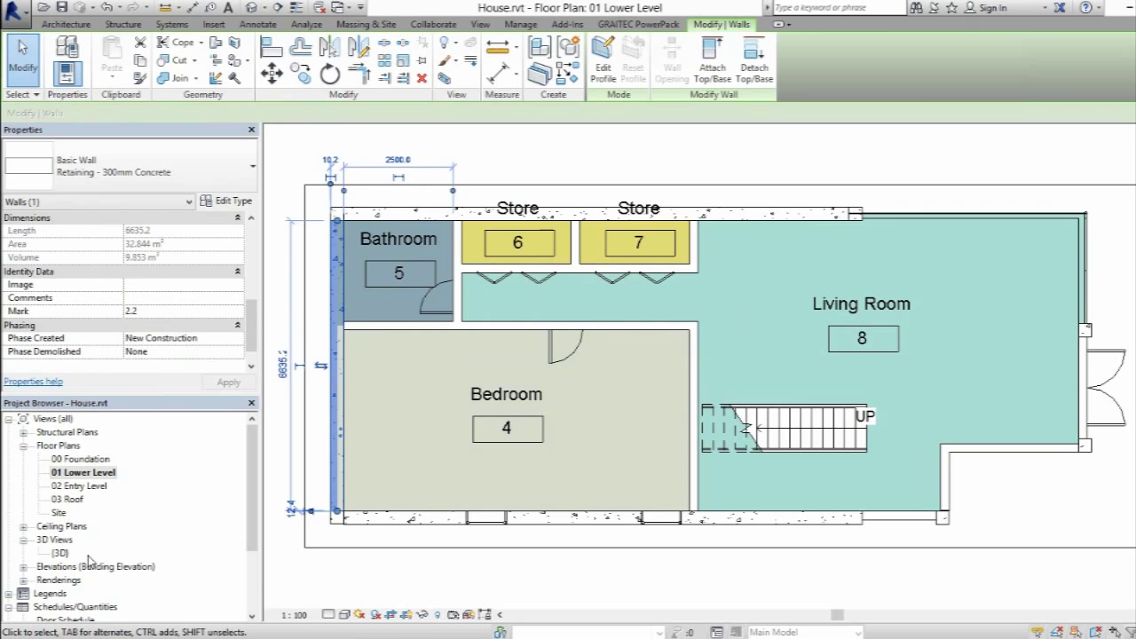
pyautogui.moveTo(251, 524); pyautogui.dragTo(251, 564)
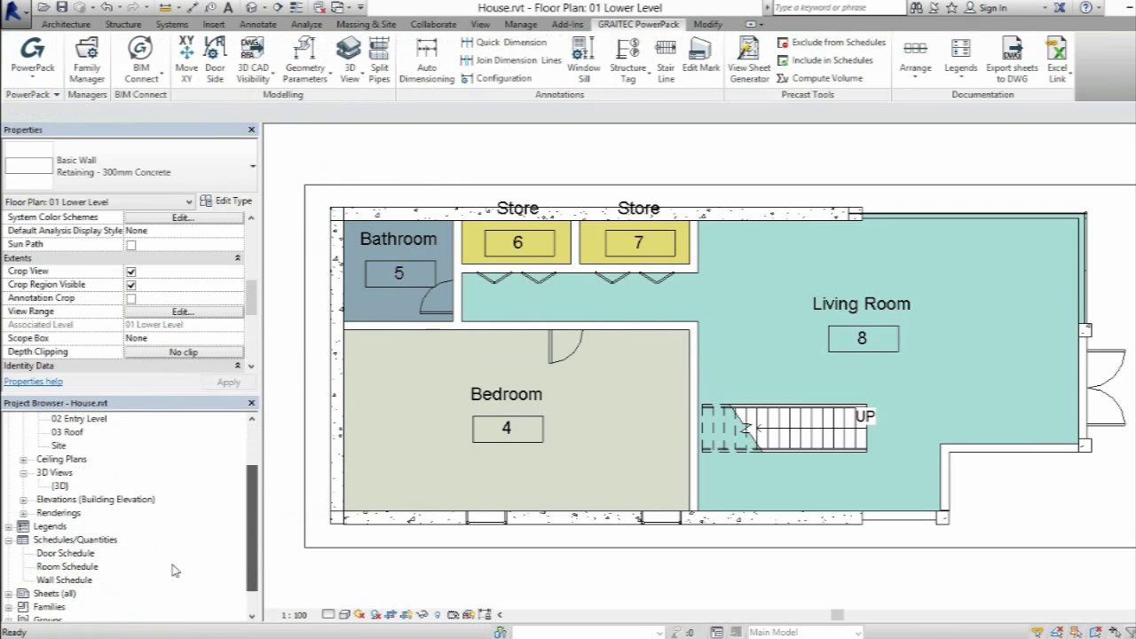
pyautogui.doubleClick(64, 580)
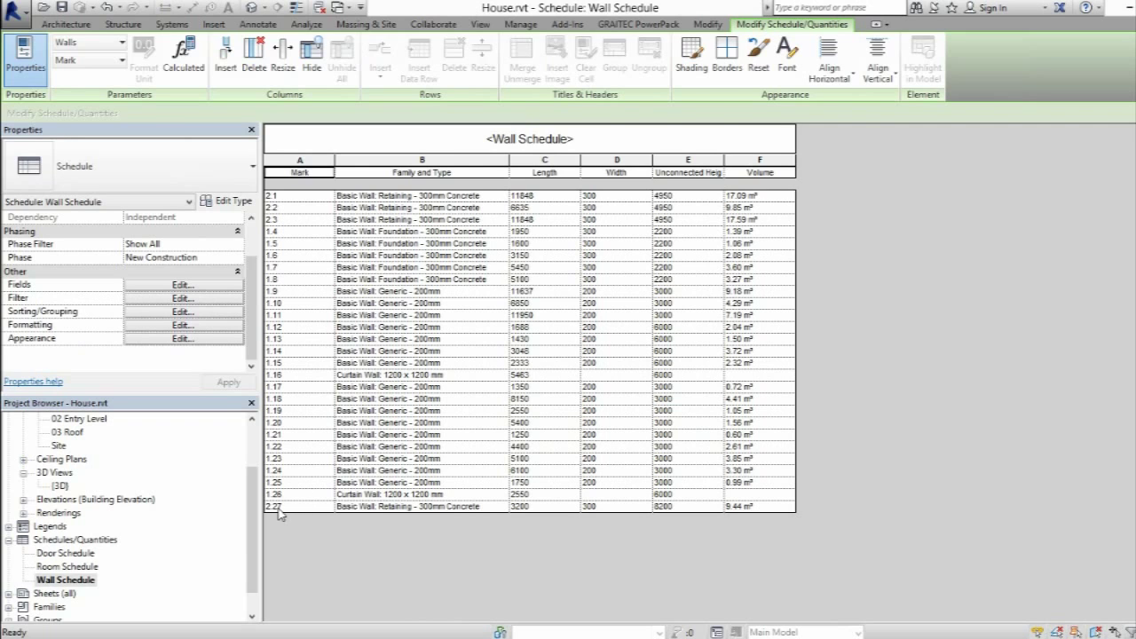
pyautogui.doubleClick(66, 484)
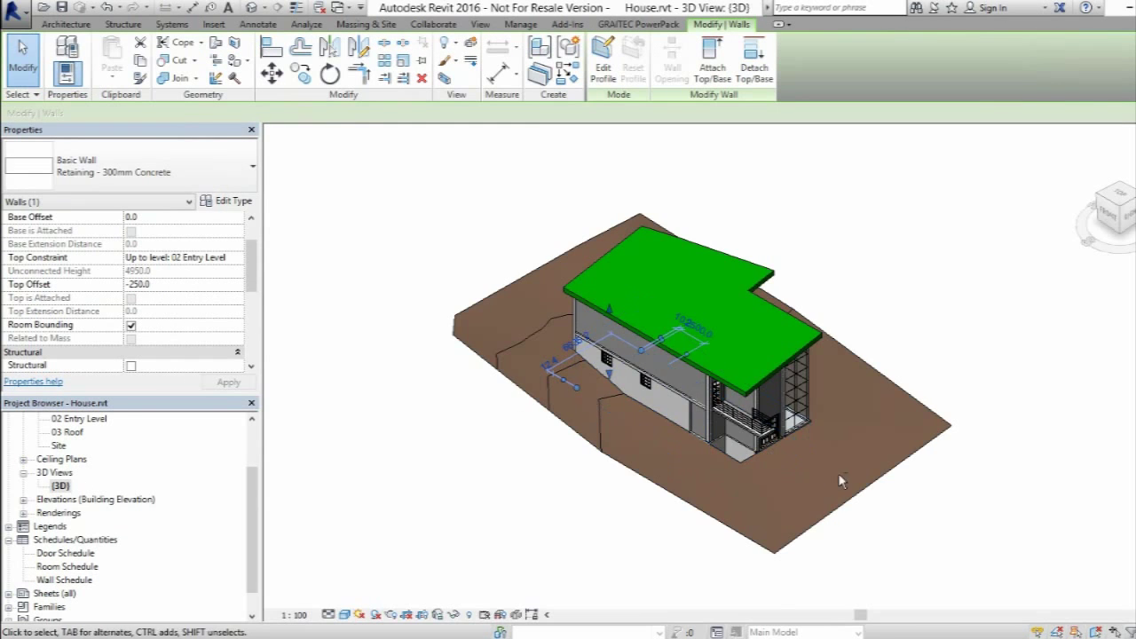
# - Orbit to the staircase side and select both curtain walls around the staircase
pyautogui.keyDown('shift'); pyautogui.moveTo(837, 473); pyautogui.dragTo(549, 355, button='middle'); pyautogui.keyUp('shift')
pyautogui.scroll(2, 549, 355)
pyautogui.scroll(3, 492, 403)
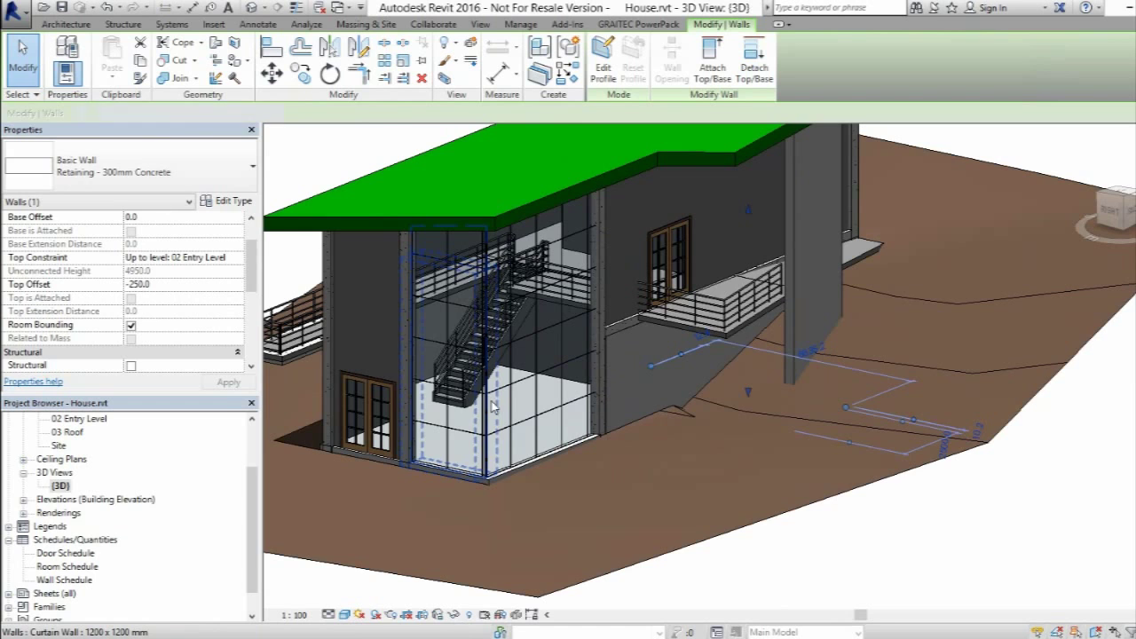
pyautogui.click(492, 405)
pyautogui.keyDown('ctrl'); pyautogui.click(495, 404); pyautogui.keyUp('ctrl')
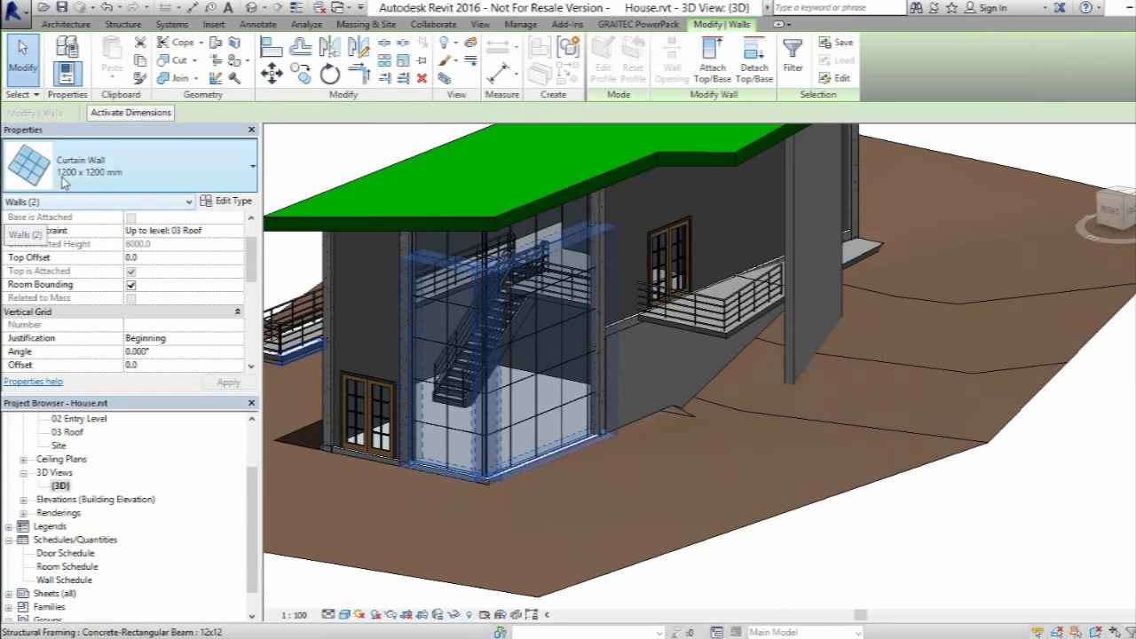
# - Apply PowerPack Edit Mark output formula CW.%E to the two curtain walls and confirm
pyautogui.click(638, 24)
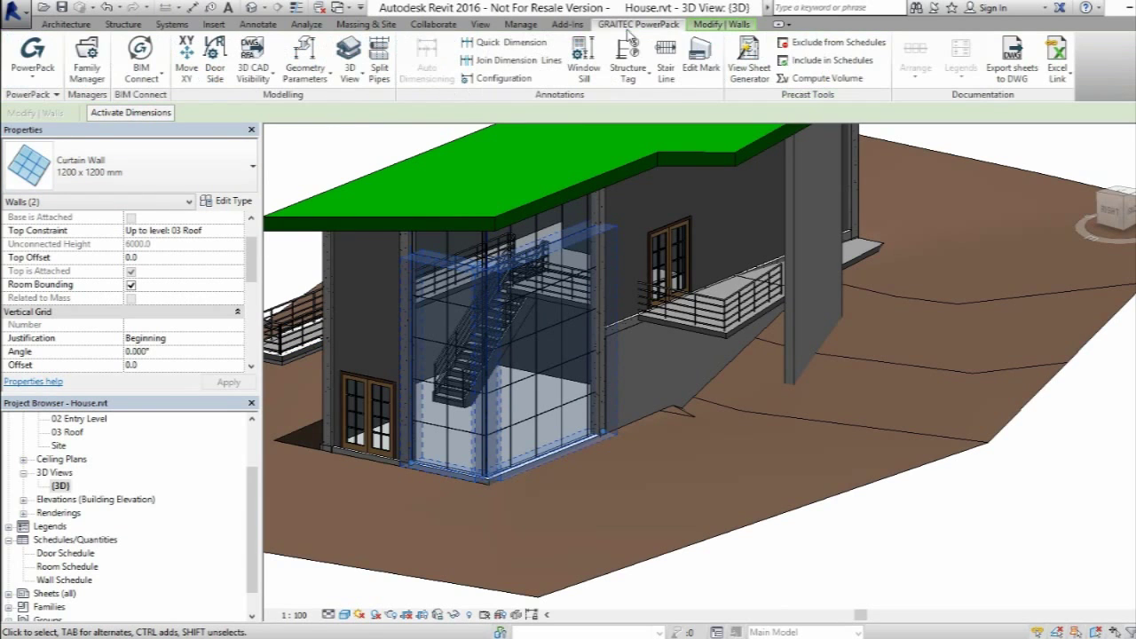
pyautogui.click(709, 80)
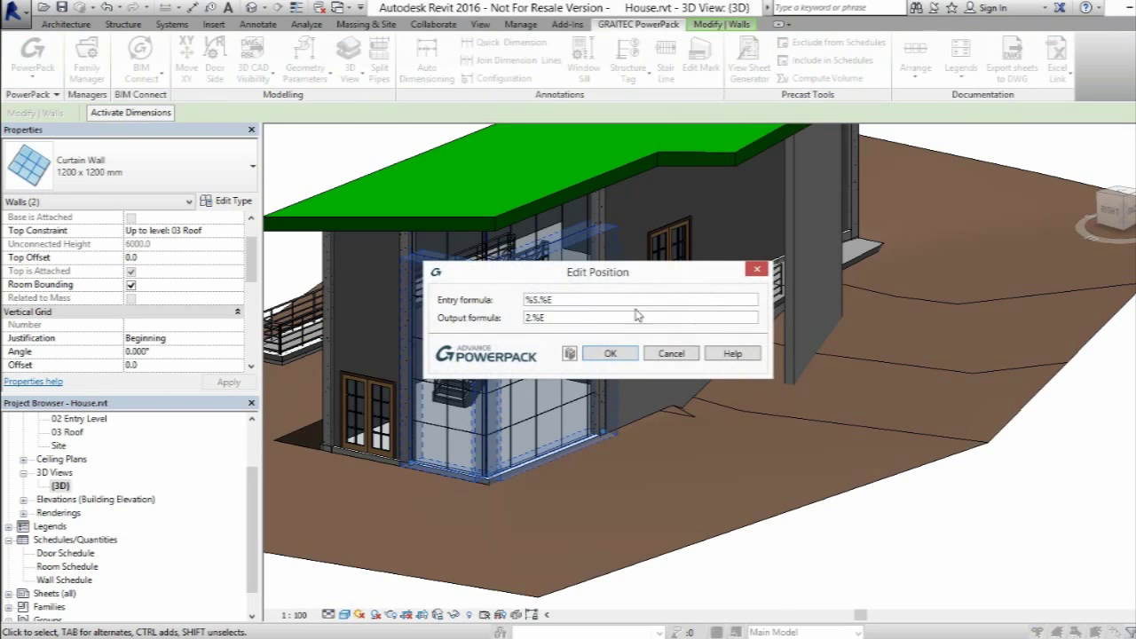
pyautogui.click(530, 318)
pyautogui.write('2.')
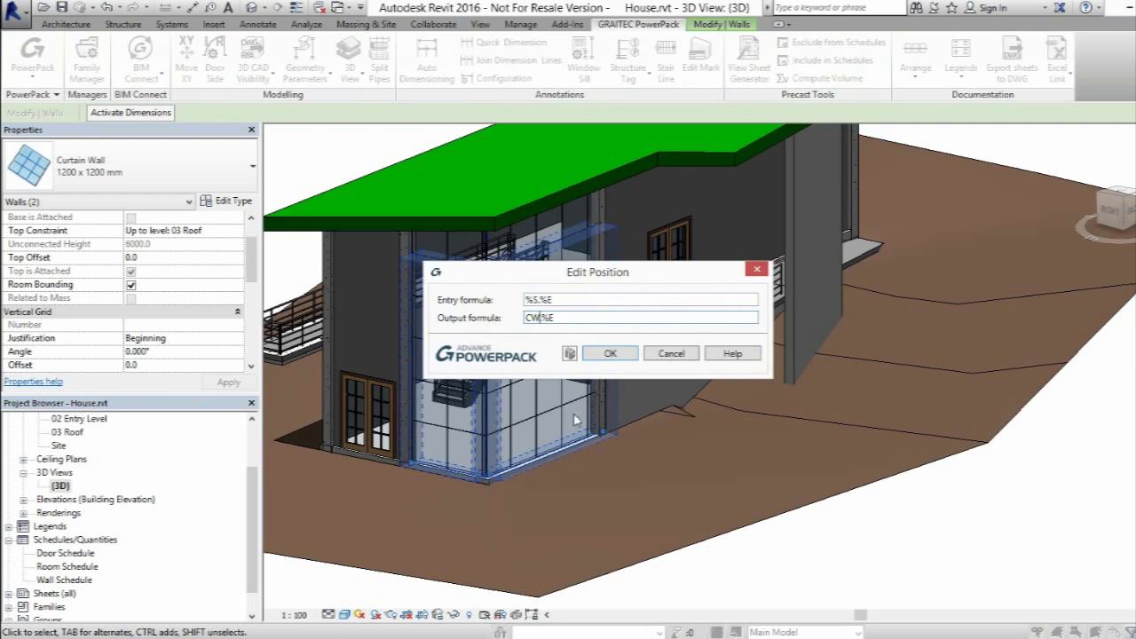
pyautogui.click(626, 355)
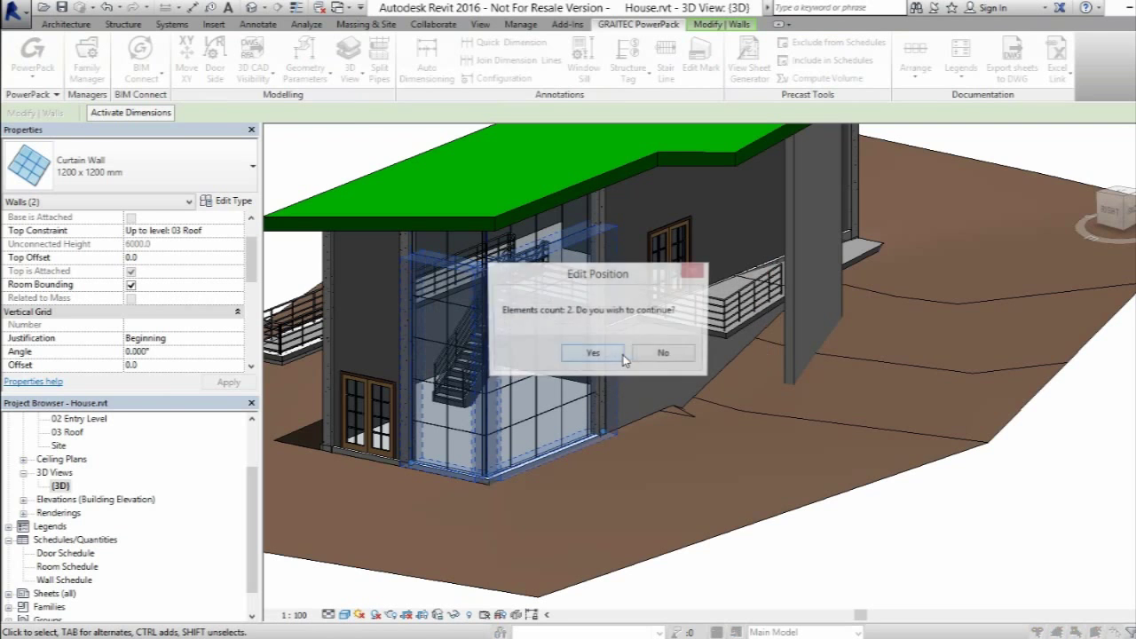
pyautogui.click(592, 353)
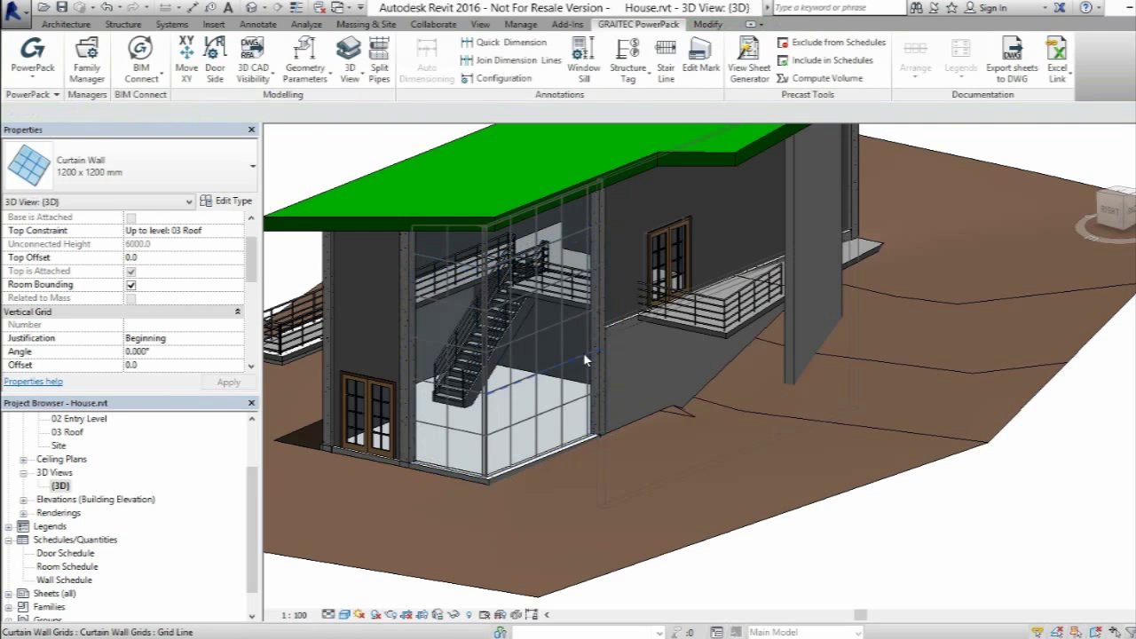
# - Check curtain wall marks CW.16 and CW.26 in the Wall Schedule, then open the 00 Foundation plan
pyautogui.doubleClick(71, 580)
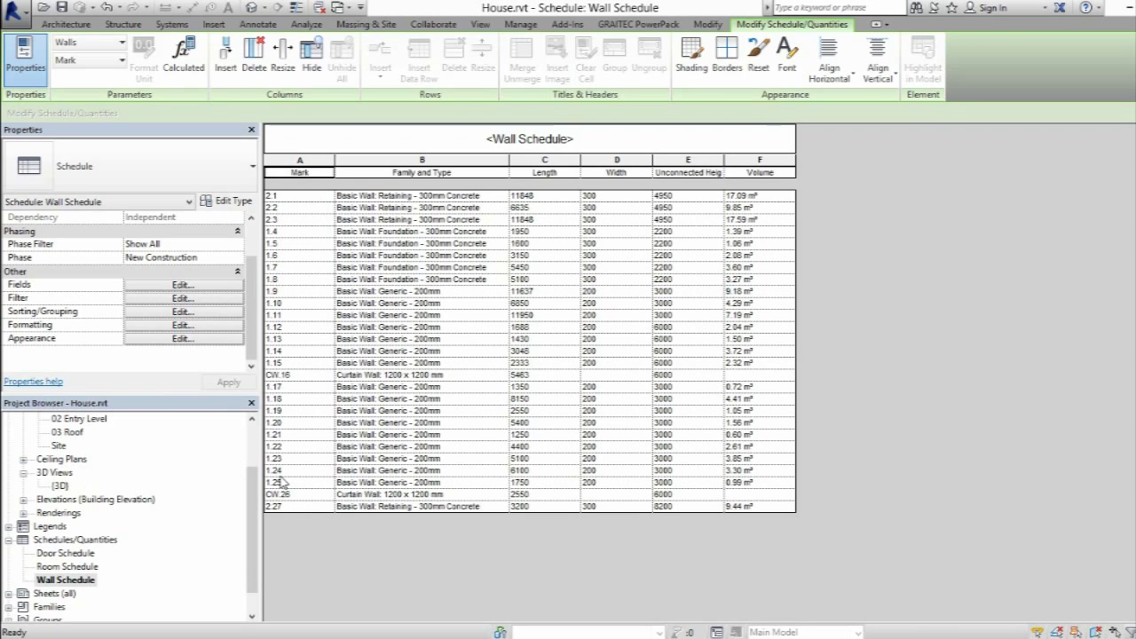
pyautogui.moveTo(256, 490); pyautogui.dragTo(255, 442)
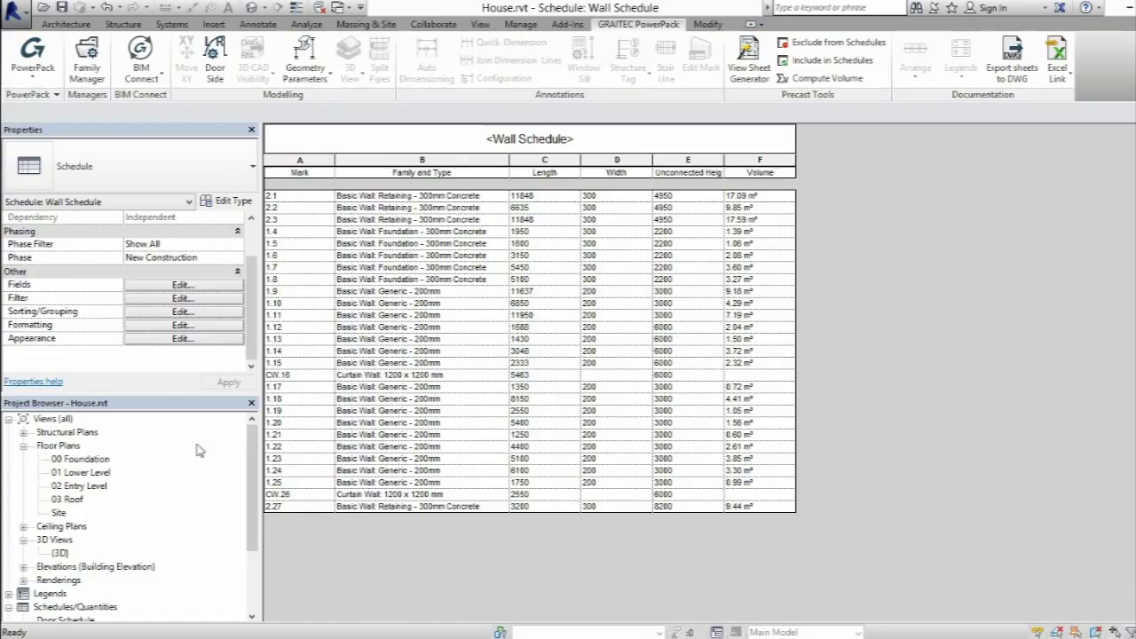
pyautogui.doubleClick(88, 460)
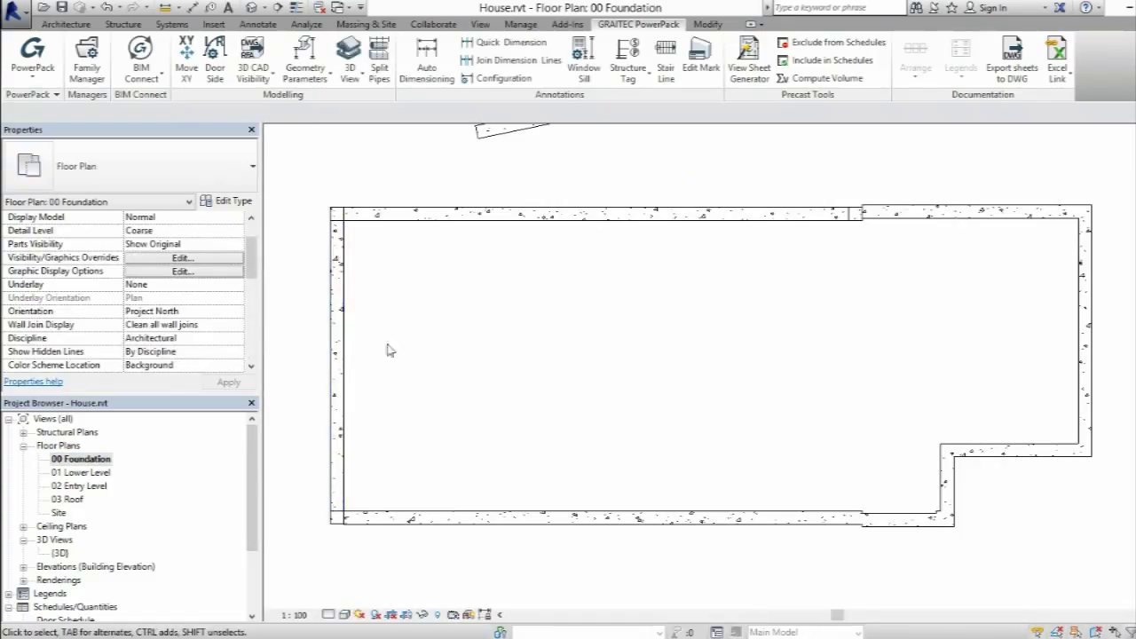
# - Inspect the left retaining wall and the small angled wall on the foundation plan
pyautogui.click(331, 336)
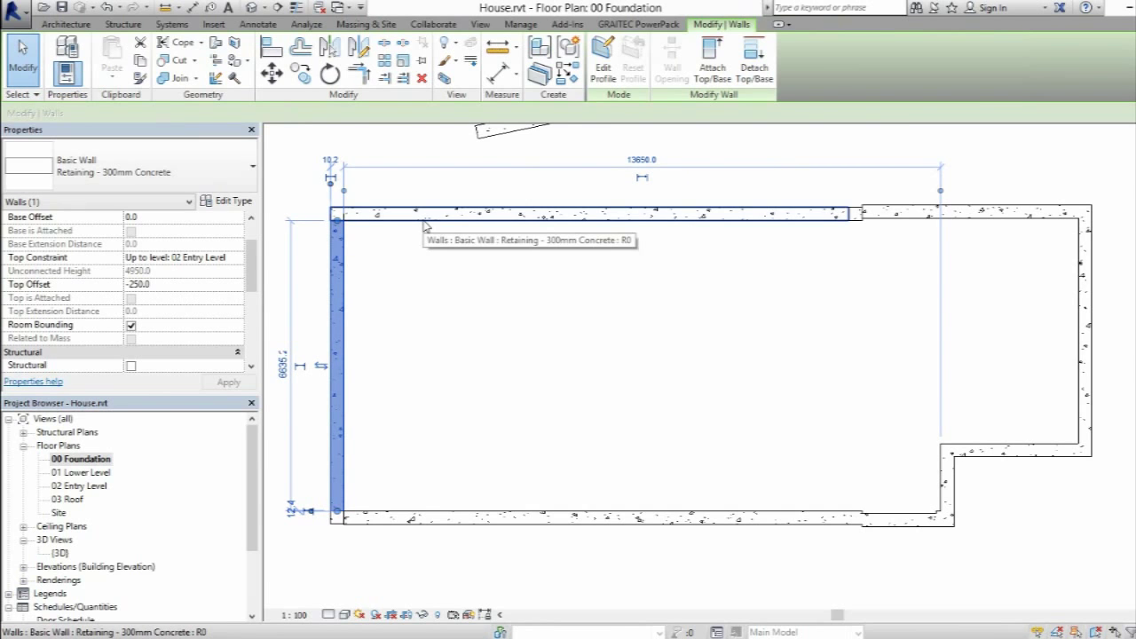
pyautogui.moveTo(255, 261); pyautogui.dragTo(254, 300)
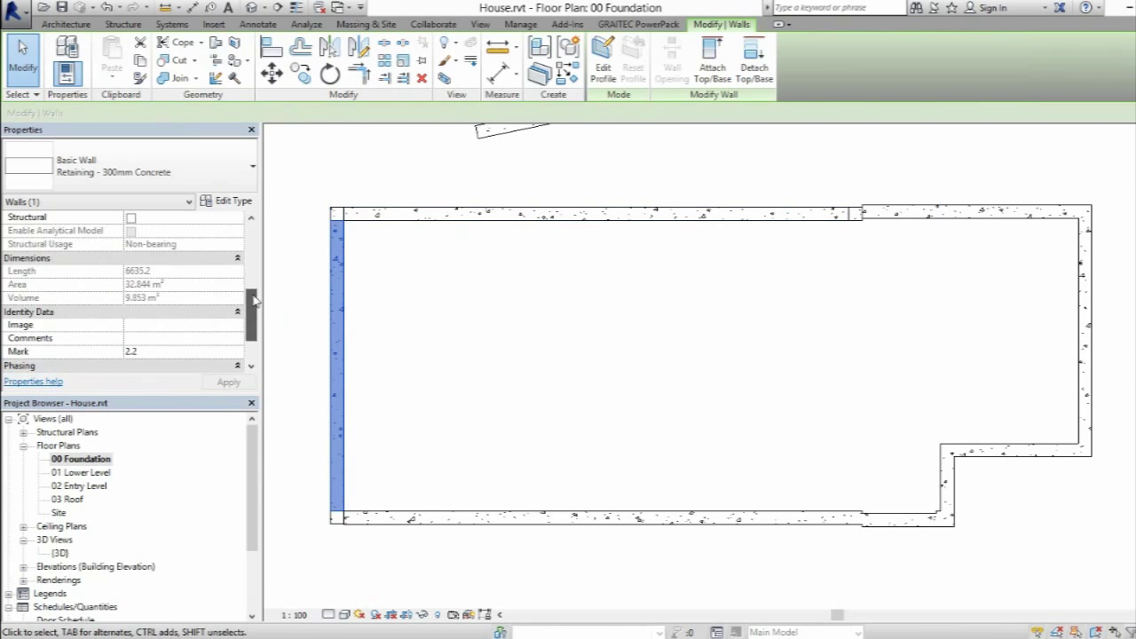
pyautogui.click(377, 318)
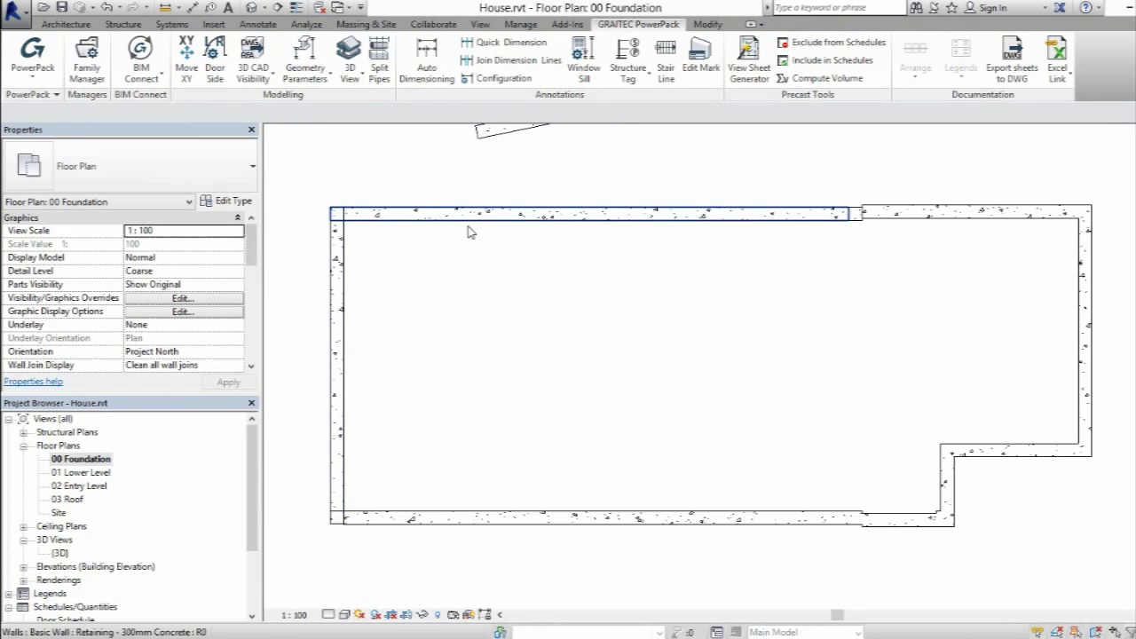
pyautogui.moveTo(471, 231); pyautogui.dragTo(473, 279, button='middle')
pyautogui.click(504, 182)
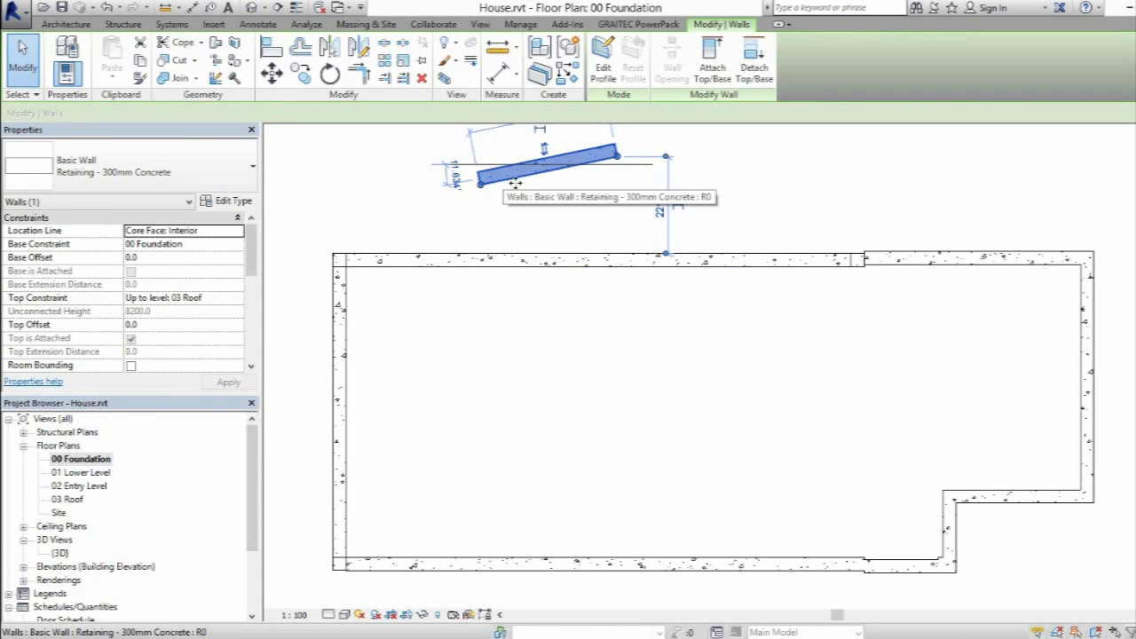
pyautogui.click(1047, 284)
# - Select the chain of five connected right-side foundation walls
pyautogui.click(996, 268)
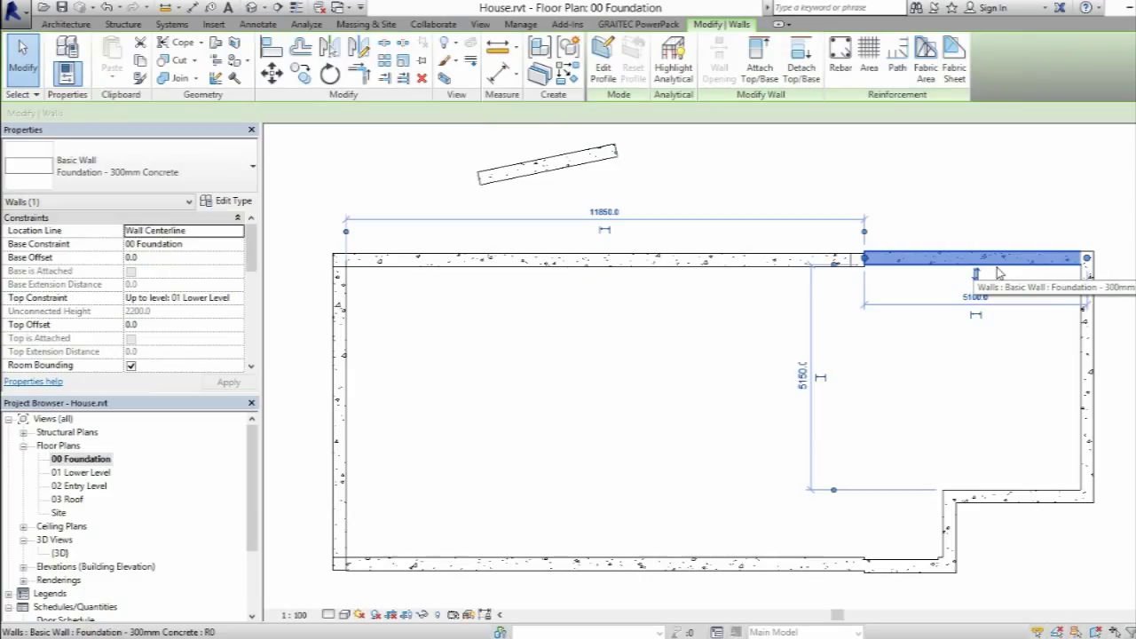
pyautogui.press('Tab')
pyautogui.click(997, 267)
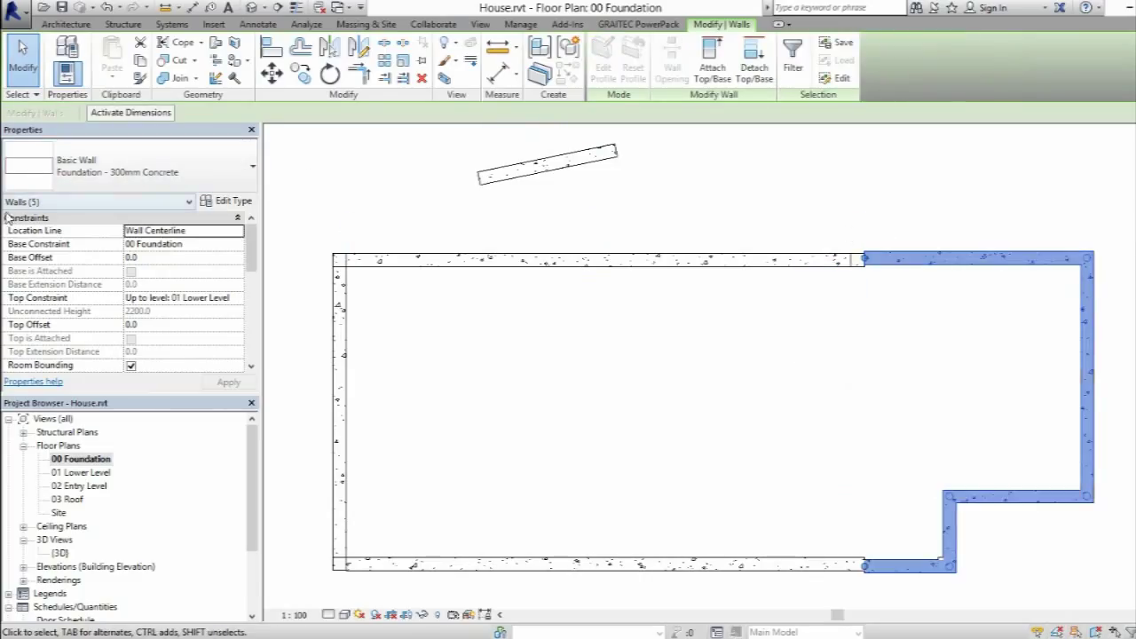
# - Renumber the five walls with Edit Mark output formula W%S.%E and check the top-right wall's mark
pyautogui.click(637, 25)
pyautogui.click(701, 62)
pyautogui.click(624, 318)
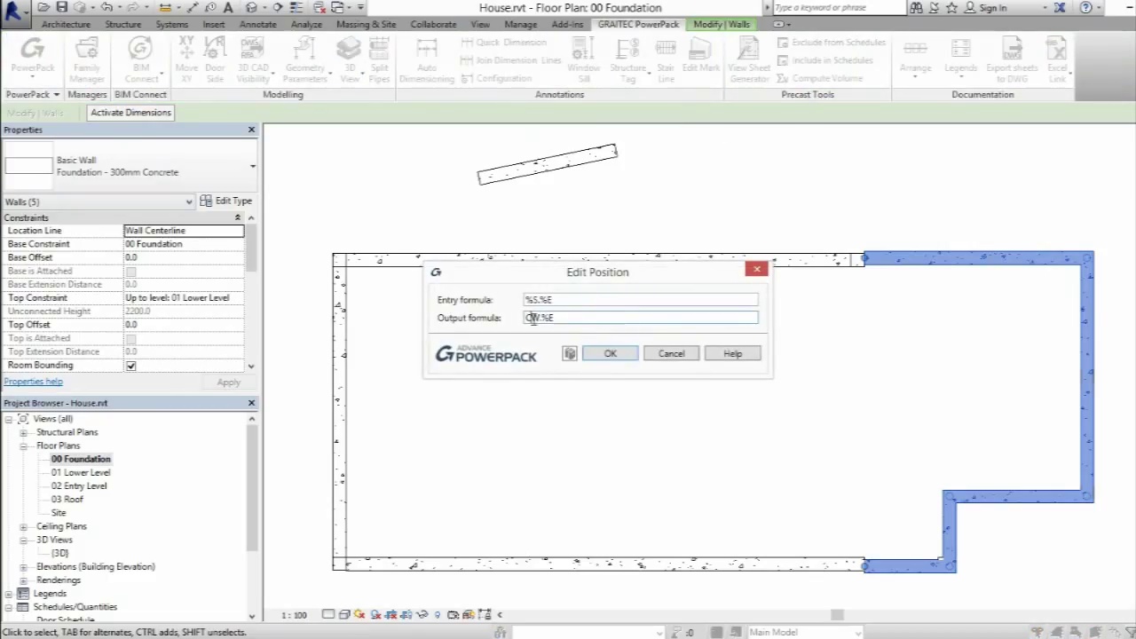
pyautogui.press('BackSpace')
pyautogui.write('%S')
pyautogui.write('S')
pyautogui.click(615, 357)
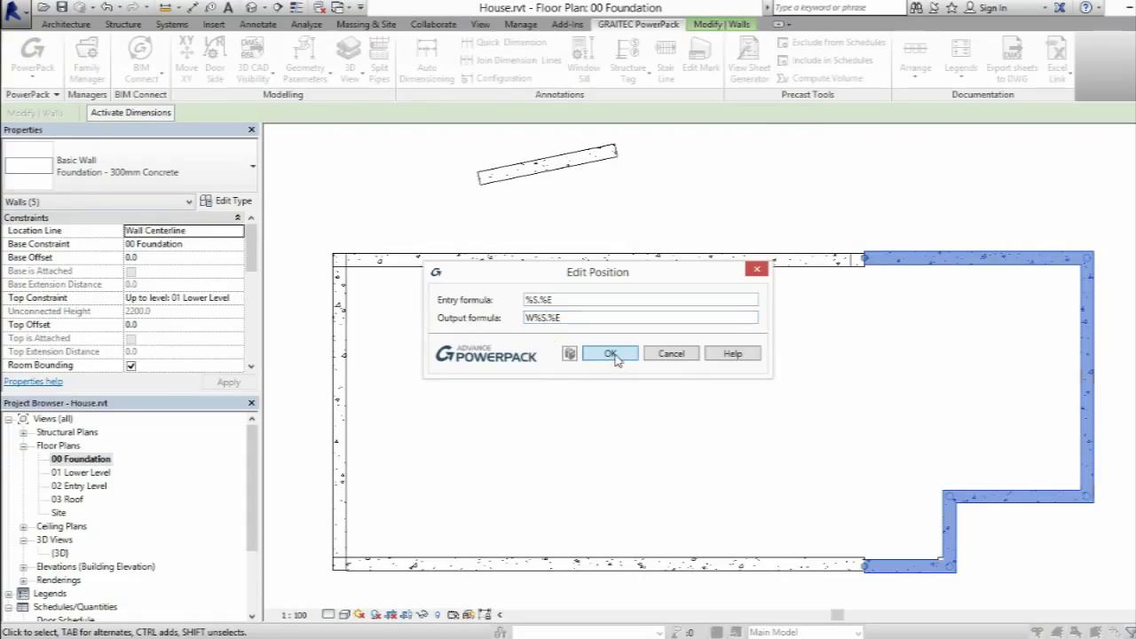
pyautogui.click(581, 356)
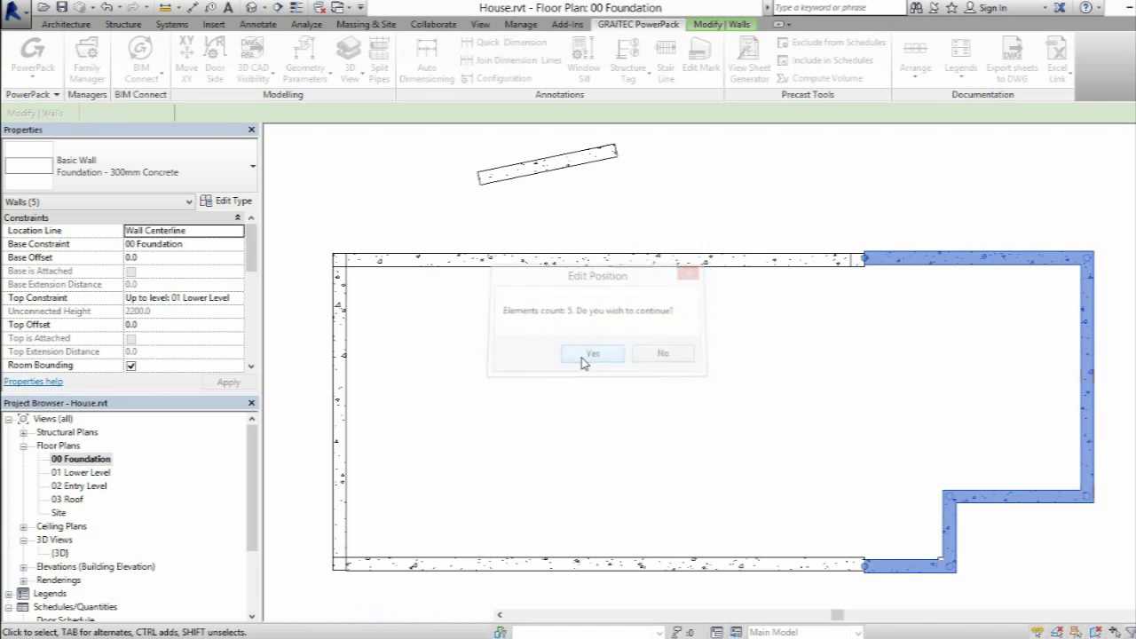
pyautogui.click(904, 271)
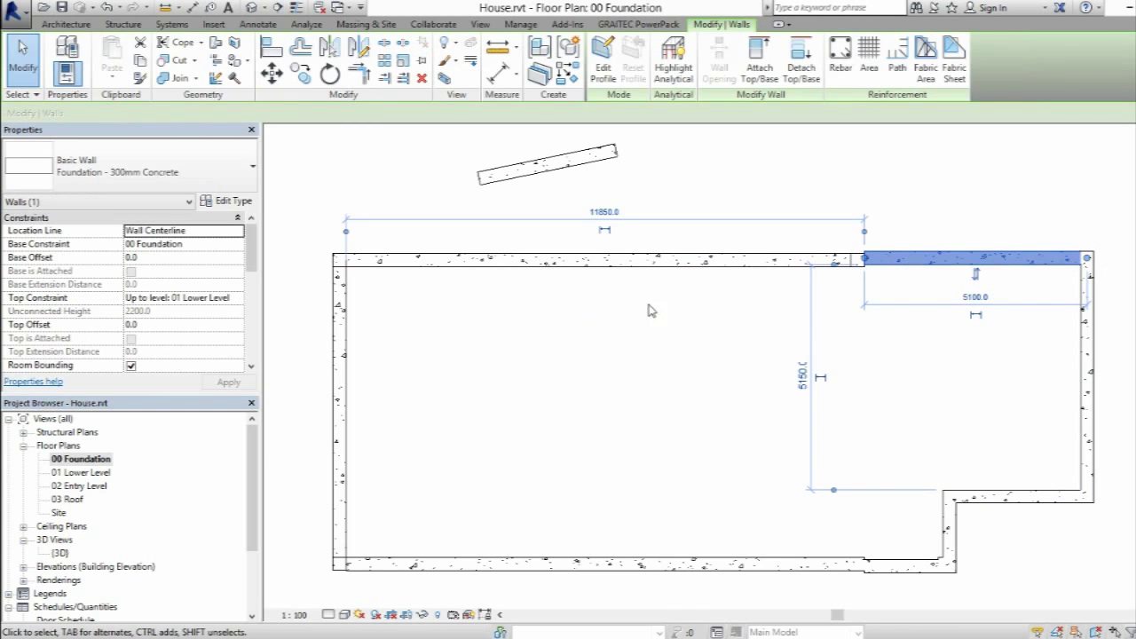
# - Confirm foundation marks W1.4 through W1.8 in the Wall Schedule, then open the 02 Entry Level plan
pyautogui.scroll(-3, 161, 326)
pyautogui.scroll(-3, 161, 325)
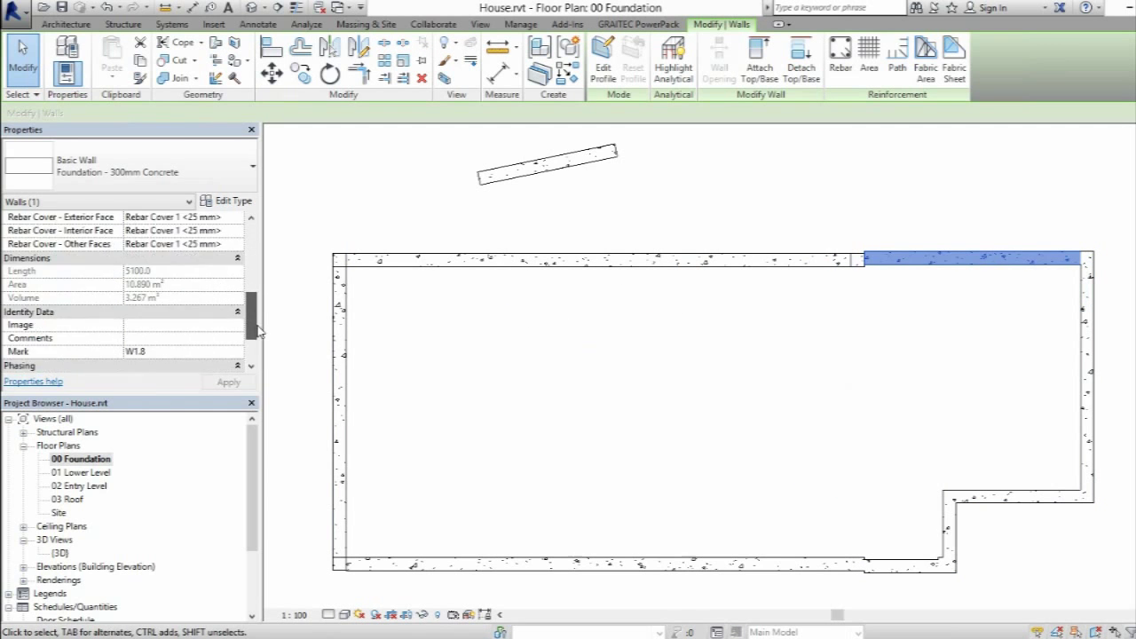
pyautogui.scroll(-3, 162, 326)
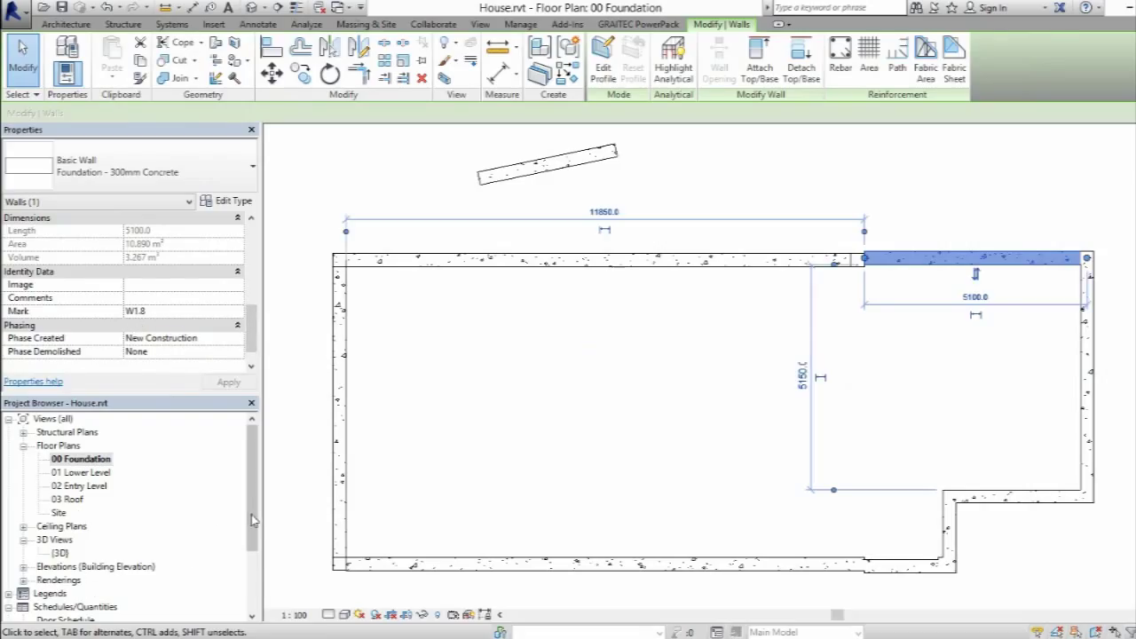
pyautogui.moveTo(252, 524); pyautogui.dragTo(252, 568)
pyautogui.doubleClick(53, 580)
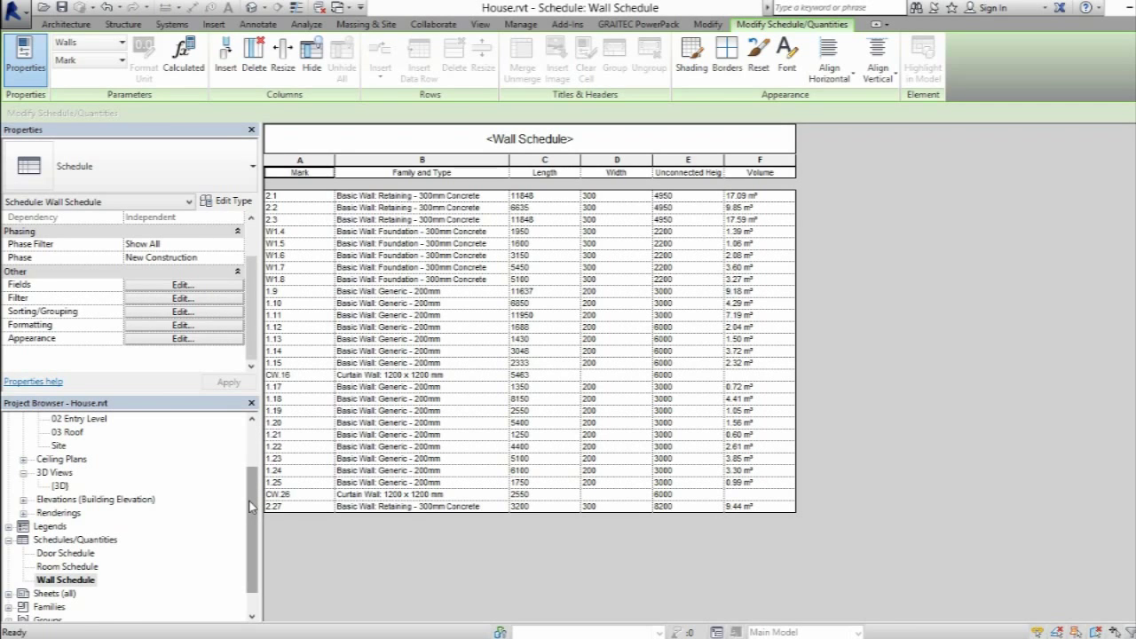
pyautogui.moveTo(251, 506); pyautogui.dragTo(247, 457)
pyautogui.doubleClick(82, 486)
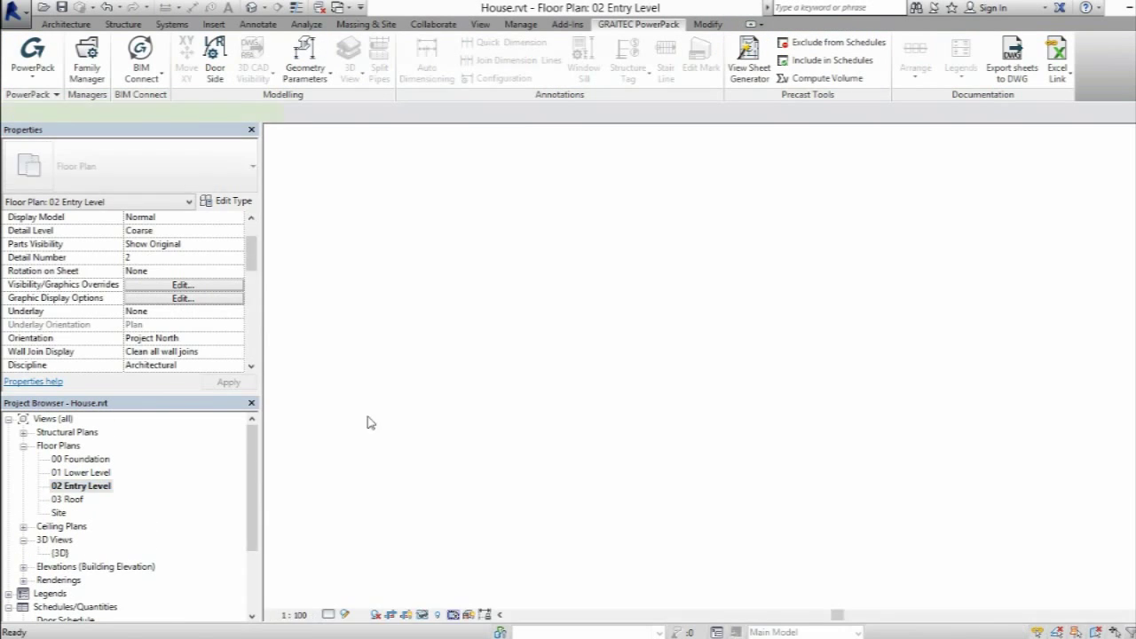
# - Select the chain of 16 connected walls around the Entry Level rooms
pyautogui.click(467, 263)
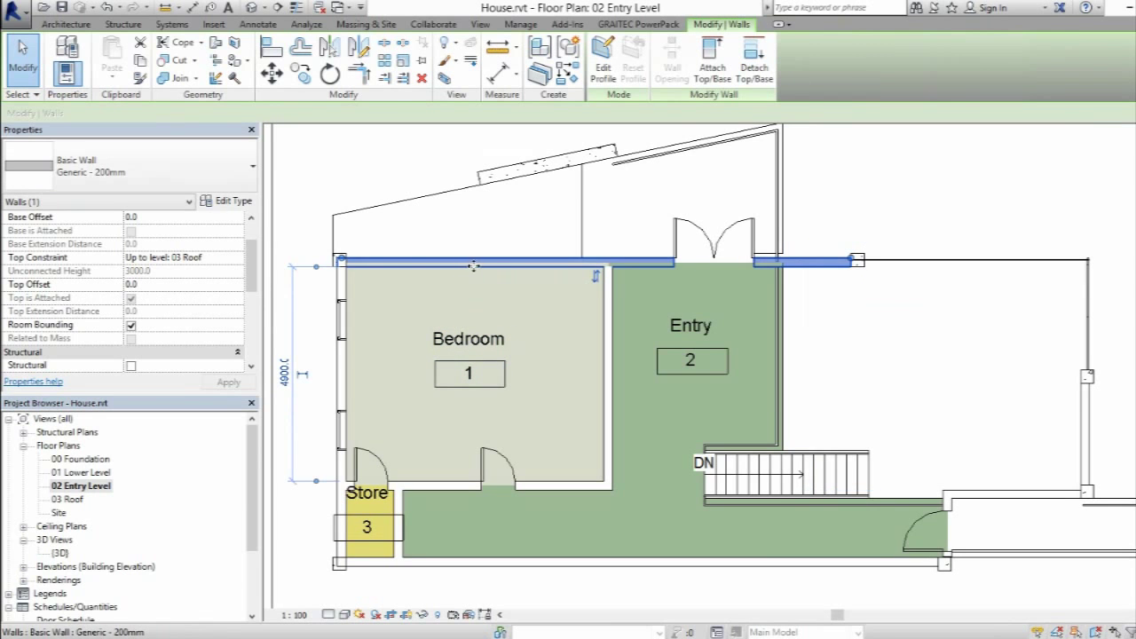
pyautogui.press('Tab')
pyautogui.click(468, 263)
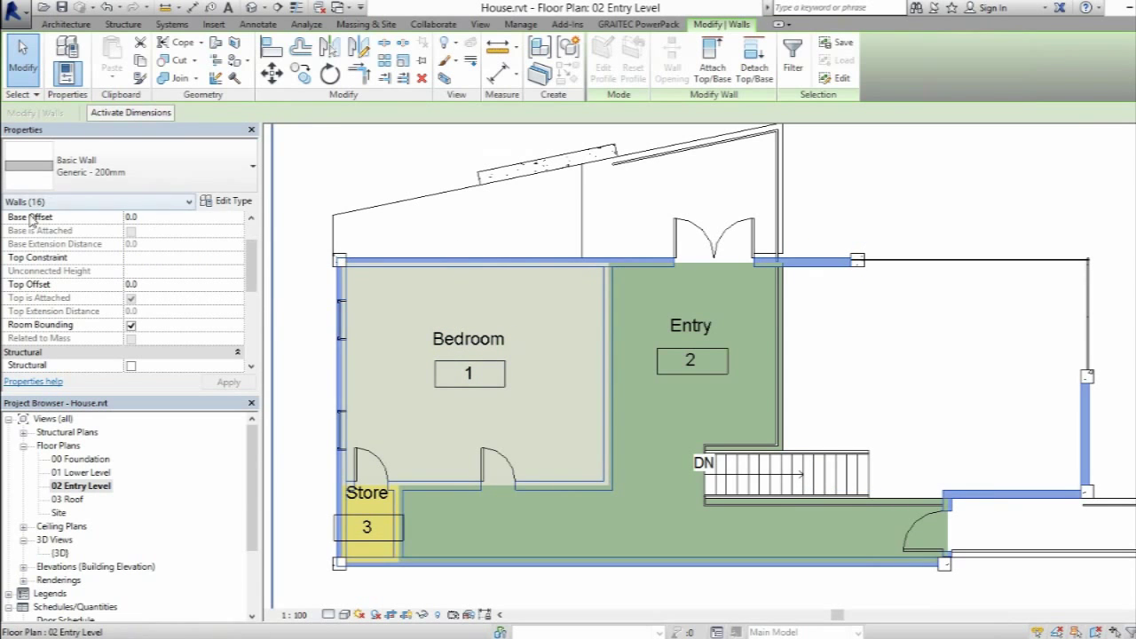
# - Remove the W prefix so the Edit Mark output formula is %S.%E, and confirm for 16 walls
pyautogui.click(658, 25)
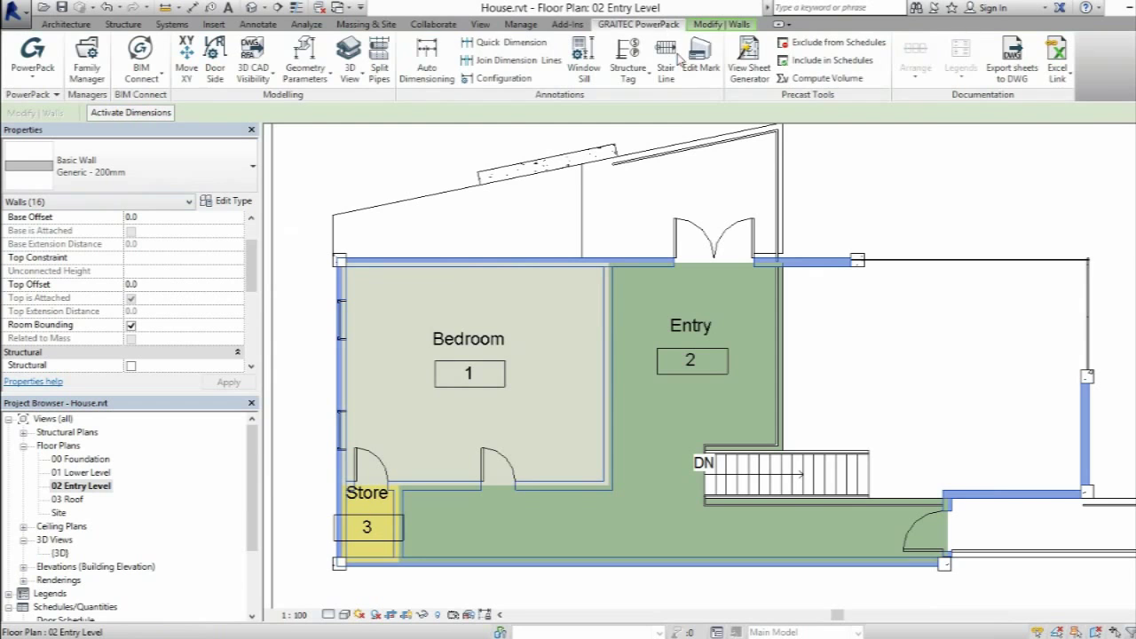
pyautogui.click(701, 55)
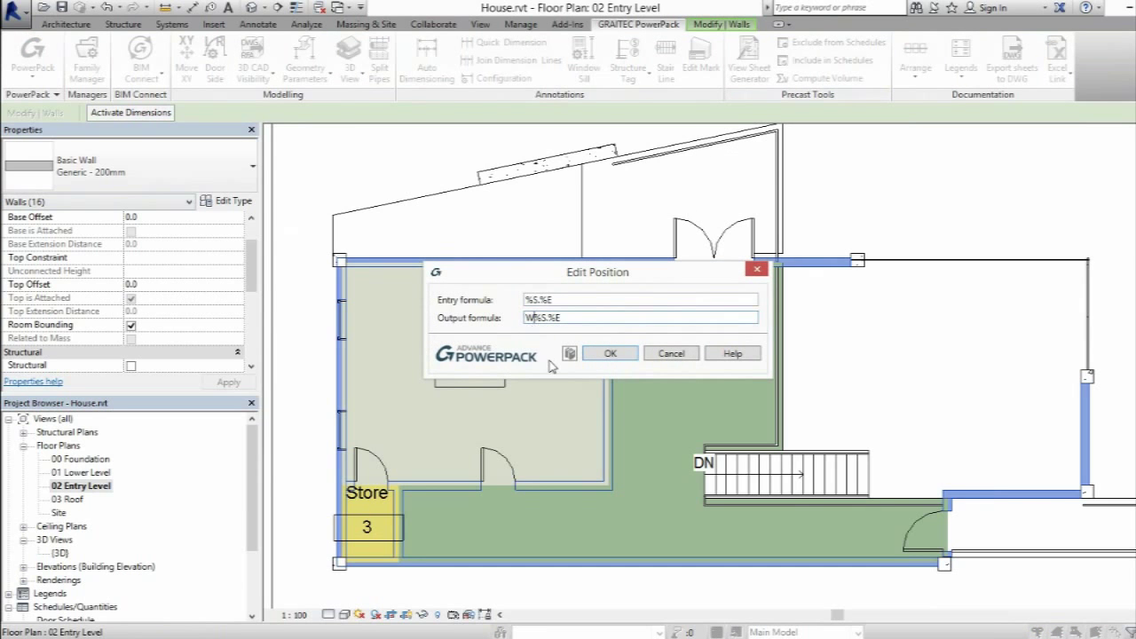
pyautogui.press('Delete')
pyautogui.click(625, 355)
pyautogui.click(602, 352)
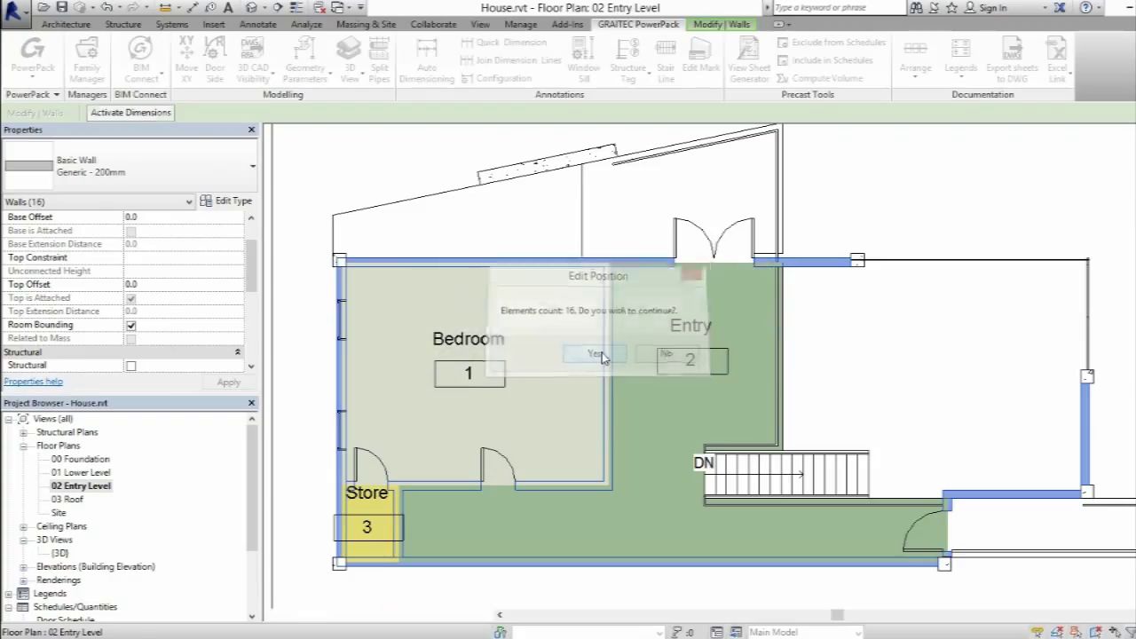
# - Reselect the top Bedroom wall and read its new mark 1.209 in Properties
pyautogui.press('Escape')
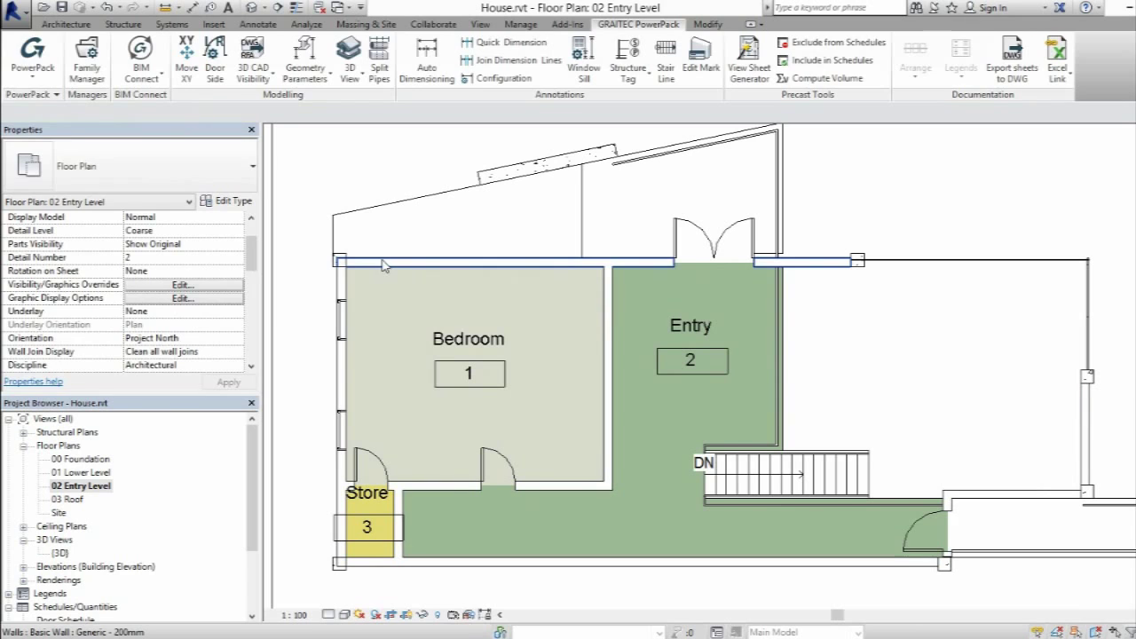
pyautogui.click(383, 265)
pyautogui.scroll(-3, 164, 331)
pyautogui.scroll(-3, 164, 331)
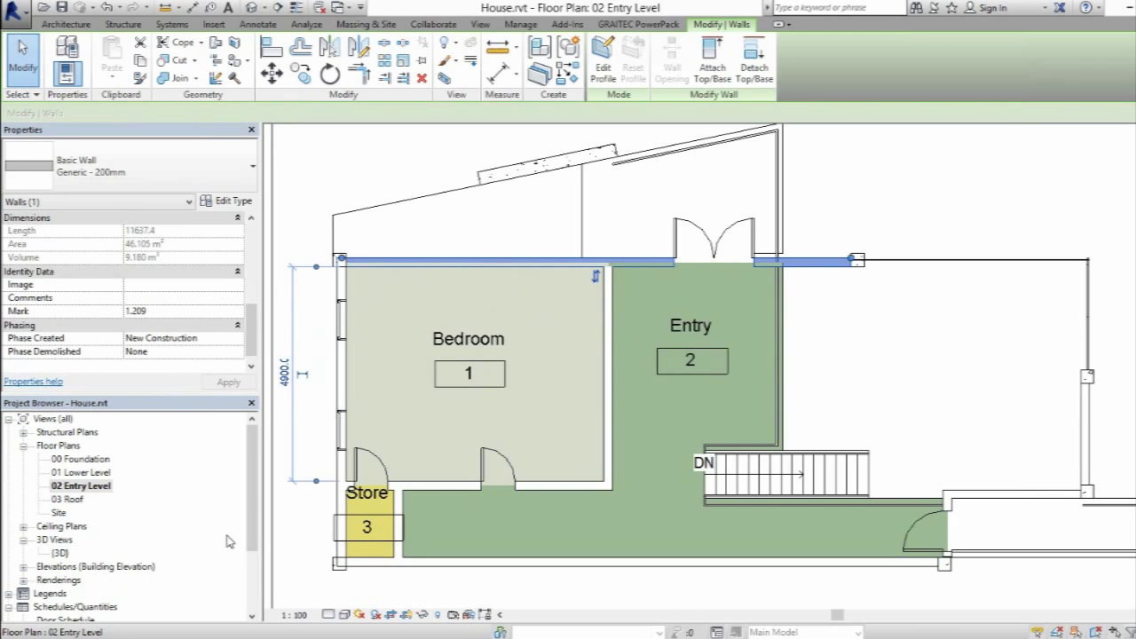
# - Open the Wall Schedule under Schedules/Quantities to review the new Entry Level marks
pyautogui.moveTo(252, 524)
pyautogui.mouseDown()
pyautogui.moveTo(252, 573)
pyautogui.moveTo(252, 561)
pyautogui.mouseUp()
pyautogui.doubleClick(64, 553)
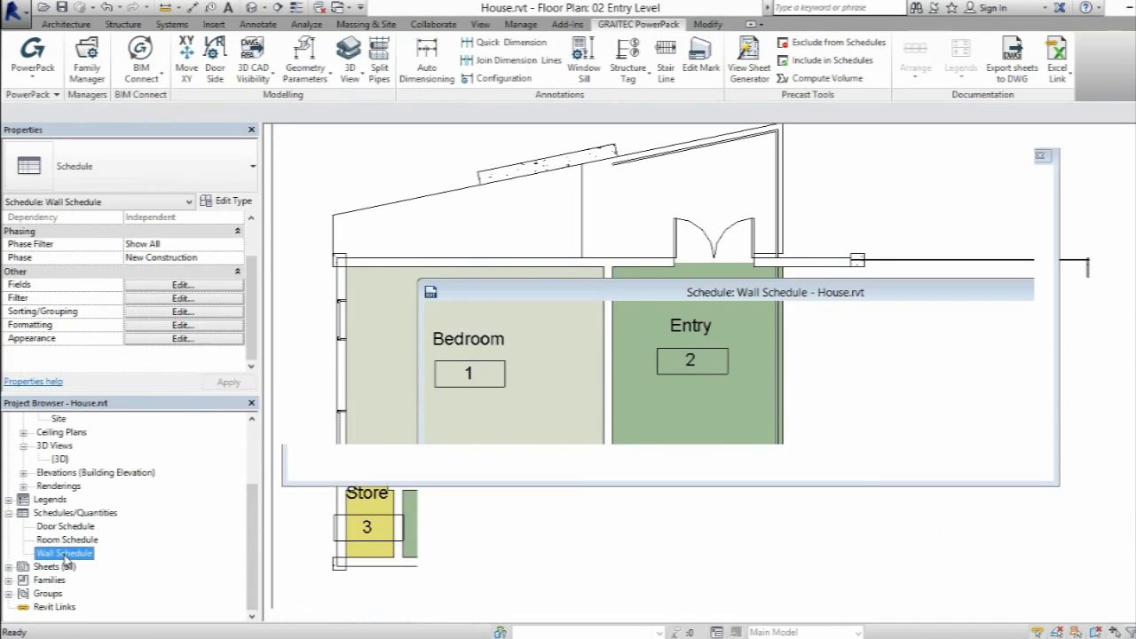